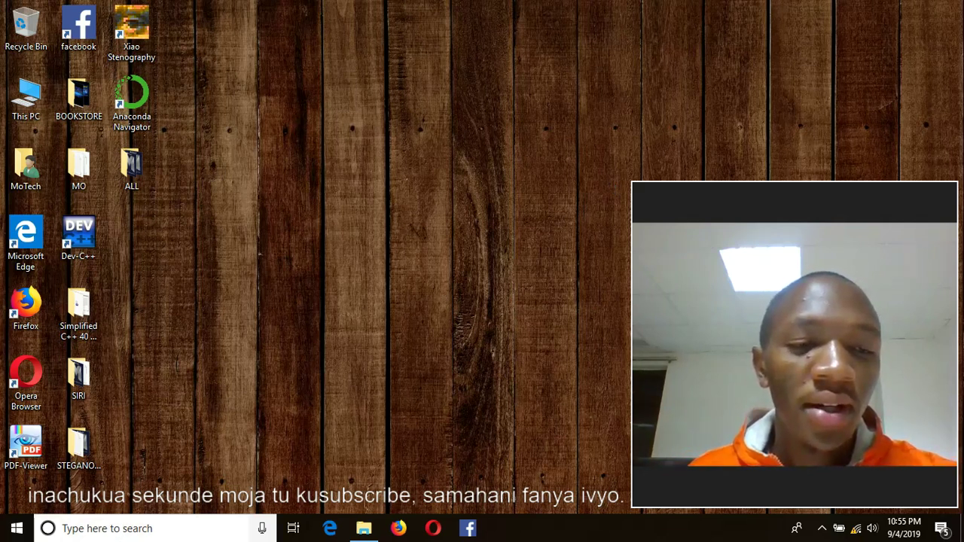
Search Windows for "window update settings", open the Windows Update settings and restore the window to a smaller size near the desktop's upper edge
left_click(217, 535)
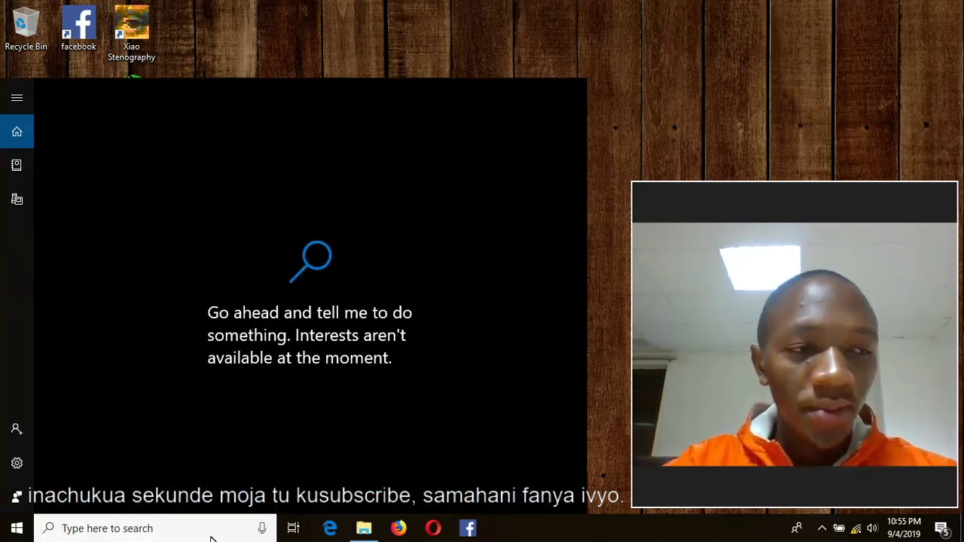
type("w")
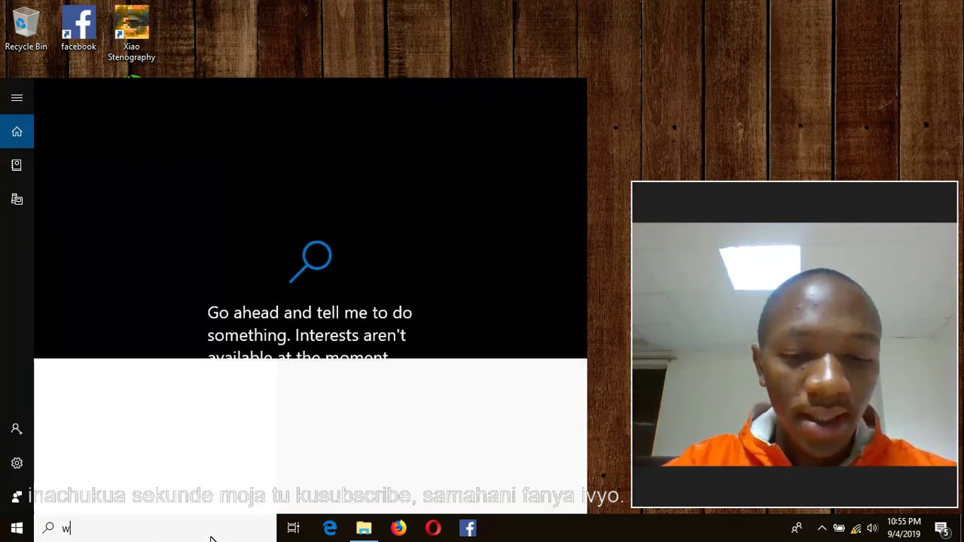
type("indo")
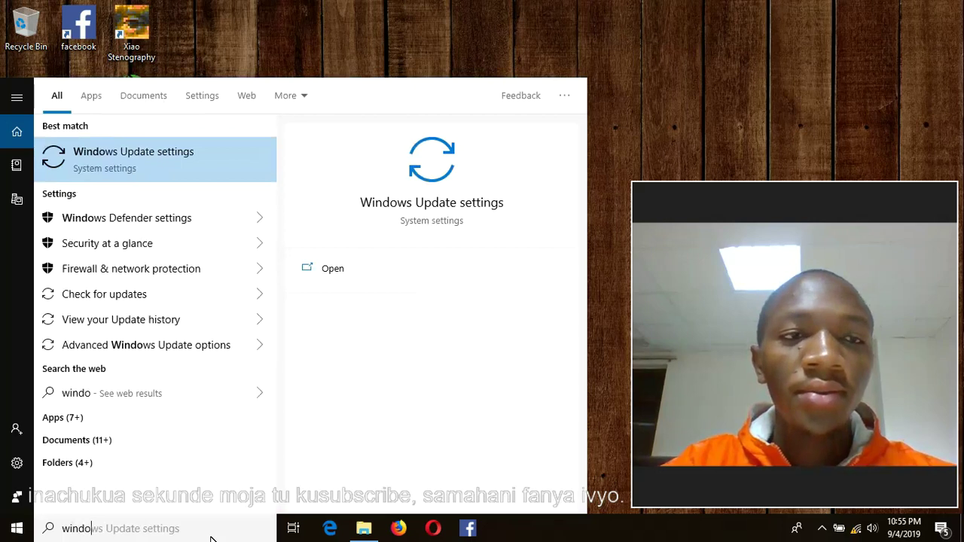
type("w u")
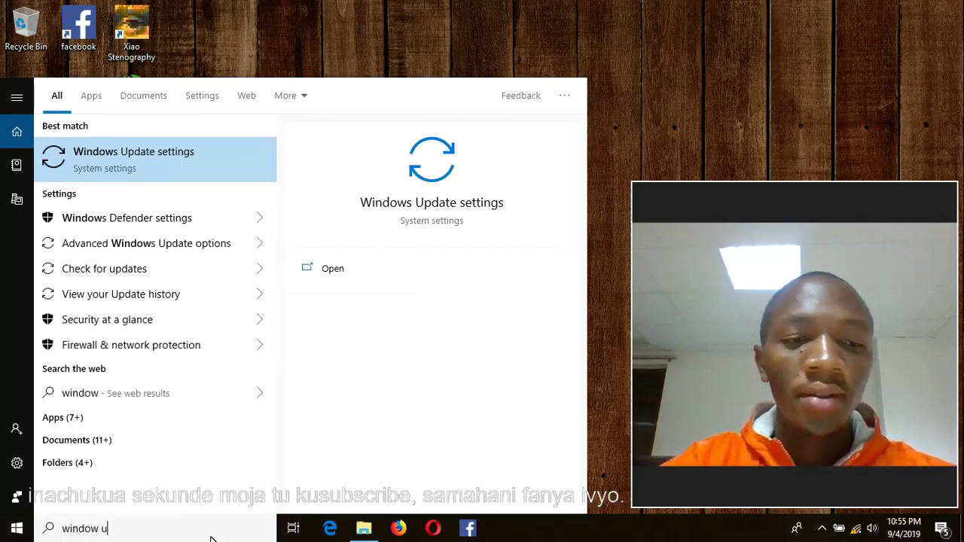
type("pdate ")
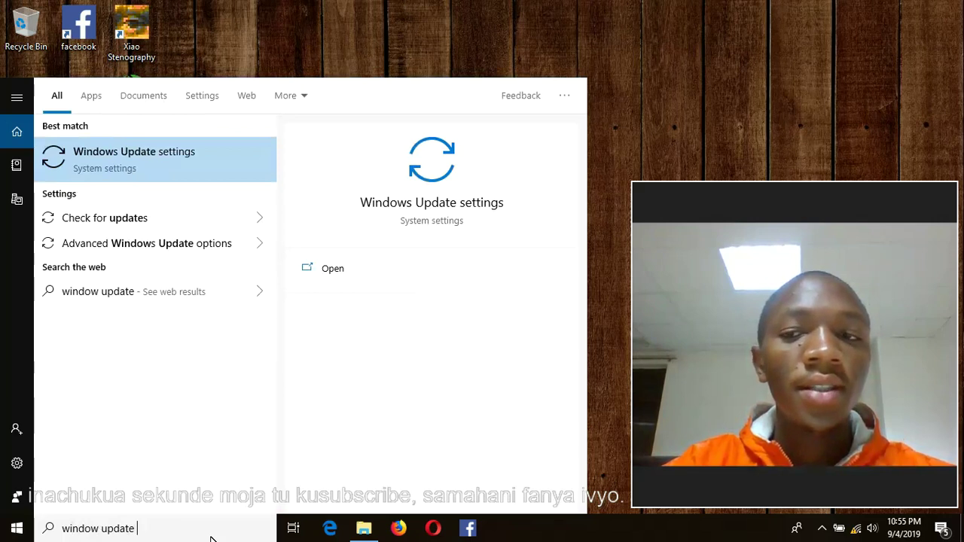
type("settings")
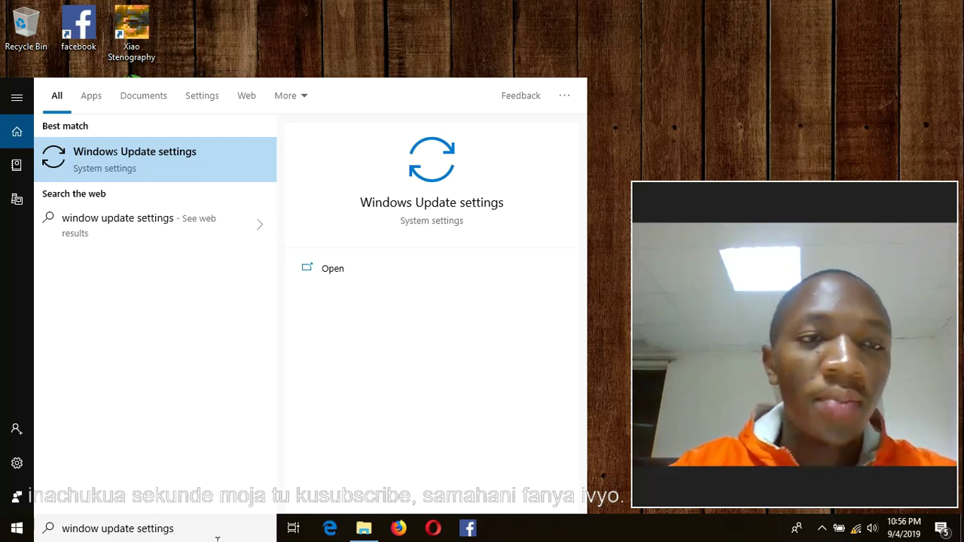
left_click(161, 155)
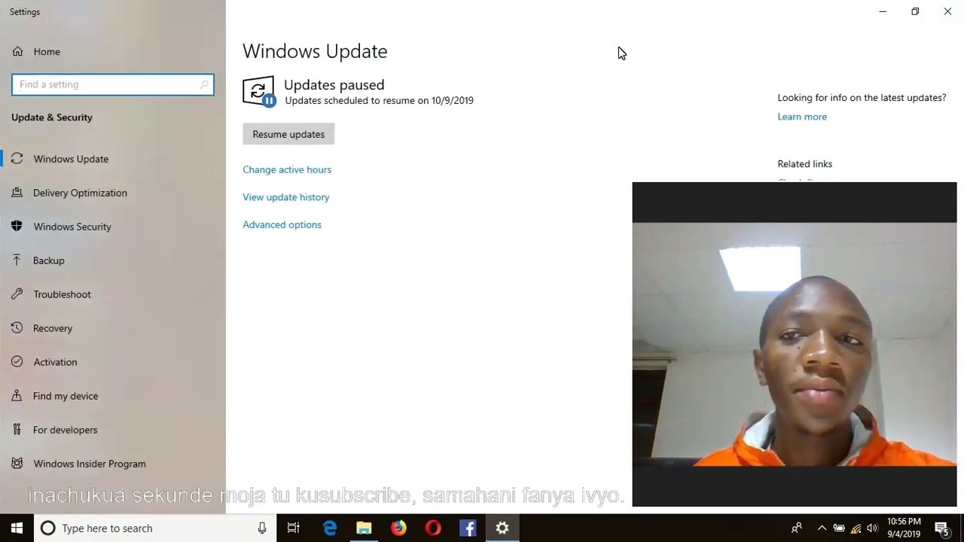
left_click(914, 12)
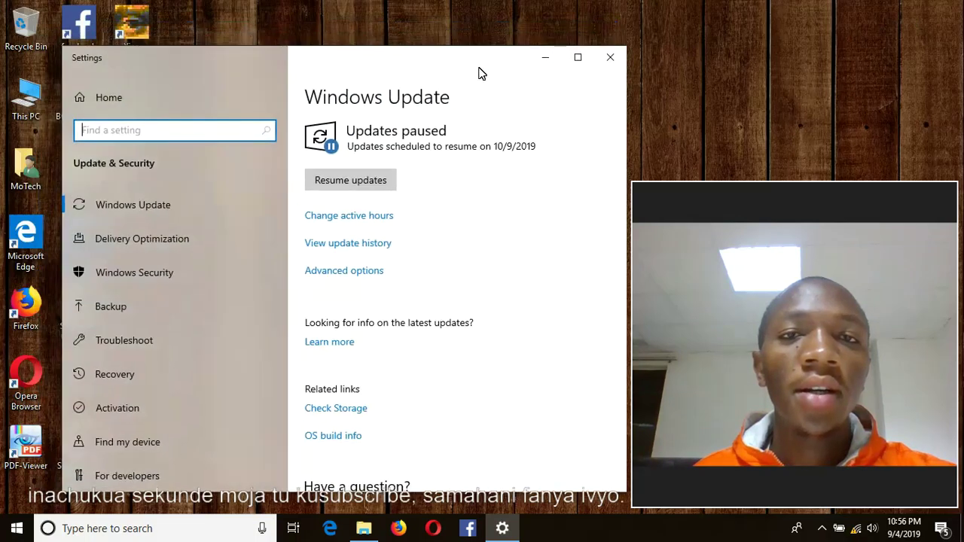
left_click_drag(471, 53, 460, 25)
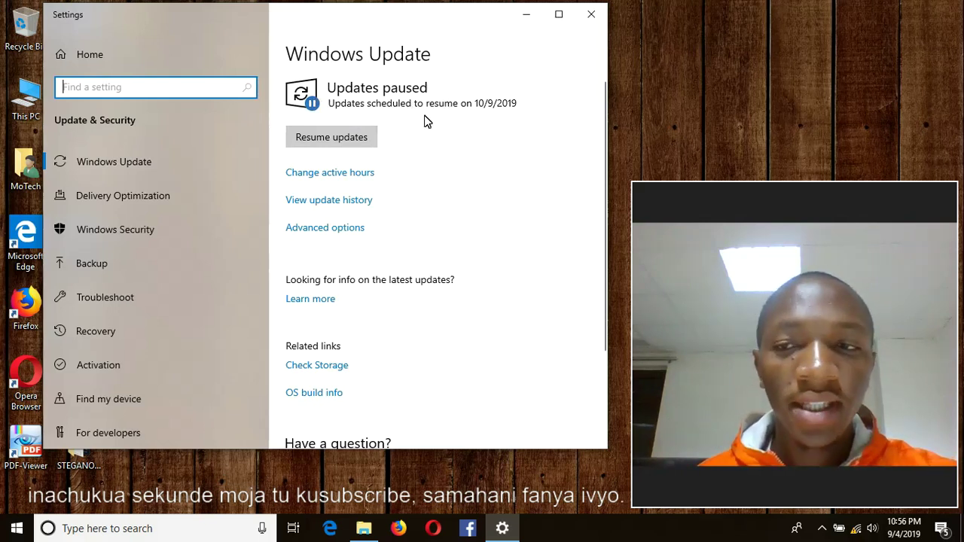
Open the advanced Windows Update options and turn off automatic downloading of updates over metered data connections
left_click(322, 234)
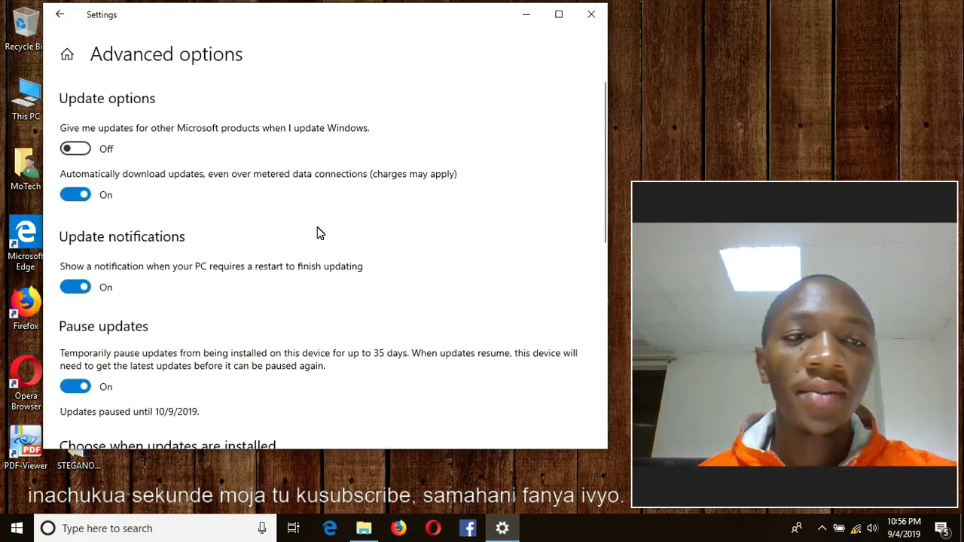
scroll(402, 166, "down", 3)
scroll(402, 166, "up", 3)
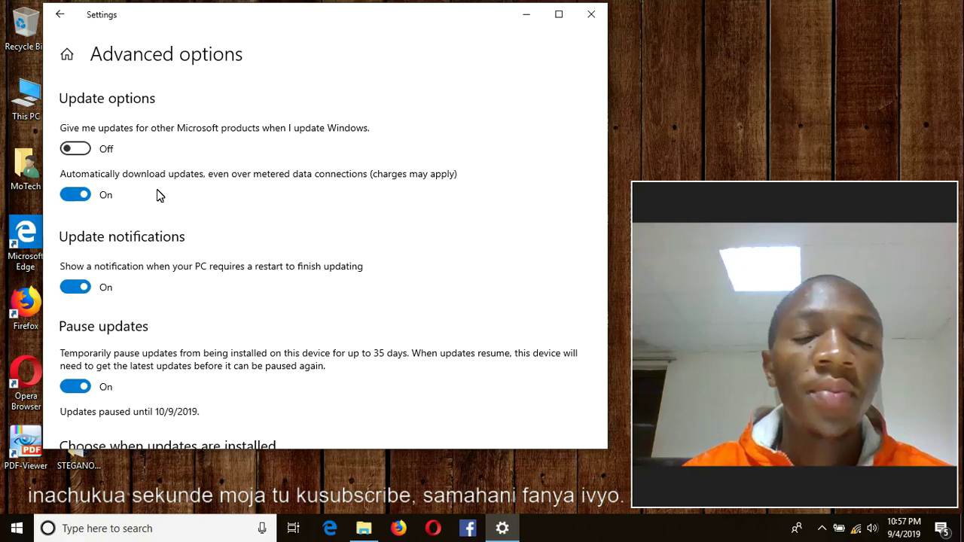
left_click(80, 198)
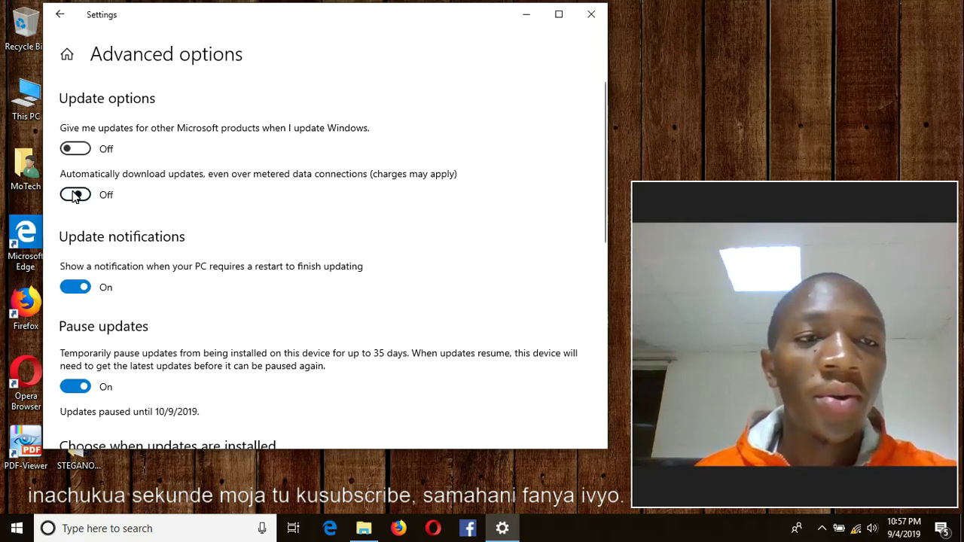
Turn off the restart notification for finishing updates and switch off Pause updates in the advanced update options
scroll(252, 240, "down", 1)
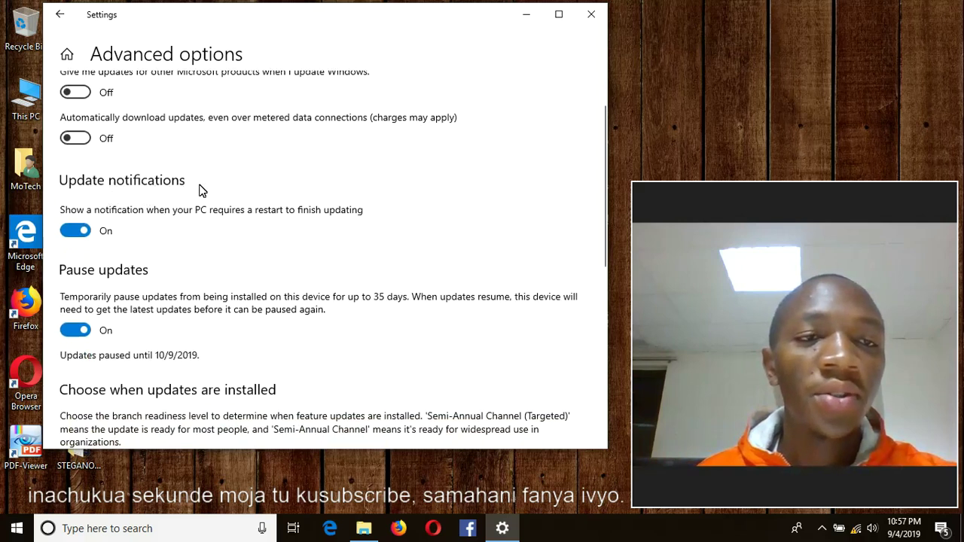
left_click(76, 231)
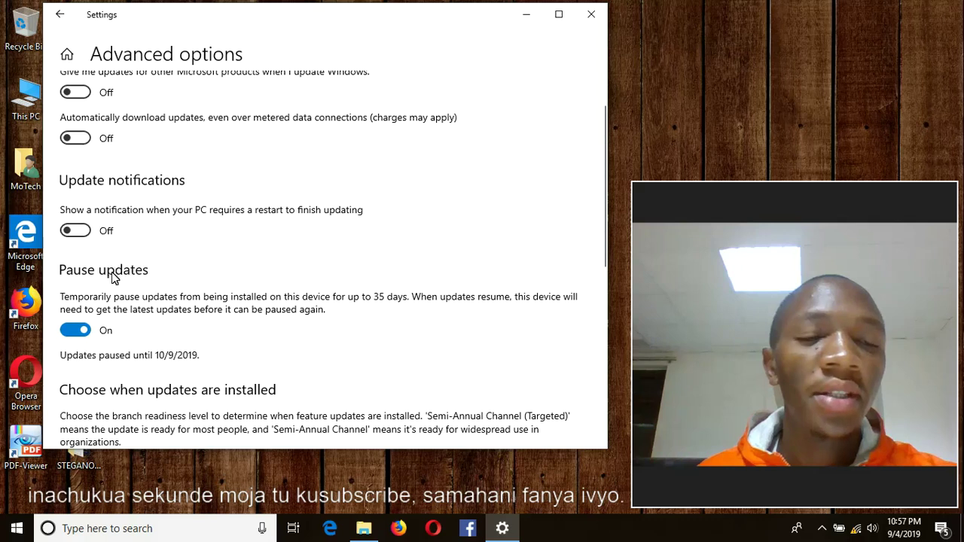
left_click(75, 330)
scroll(226, 223, "up", 1)
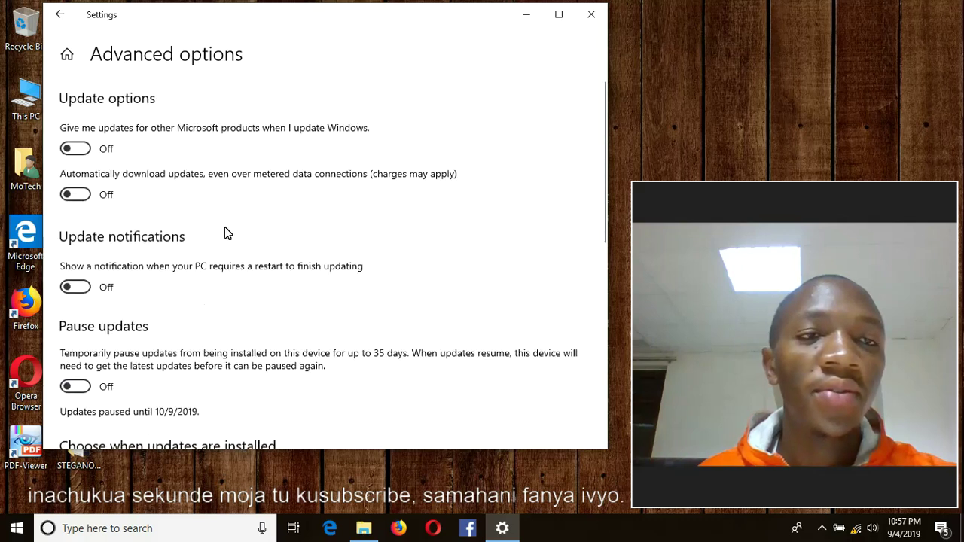
scroll(228, 226, "down", 3)
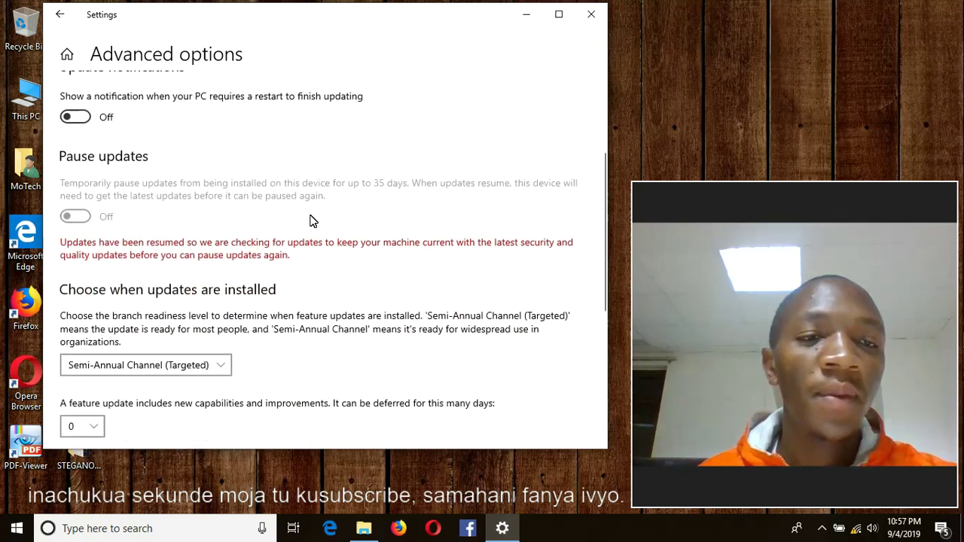
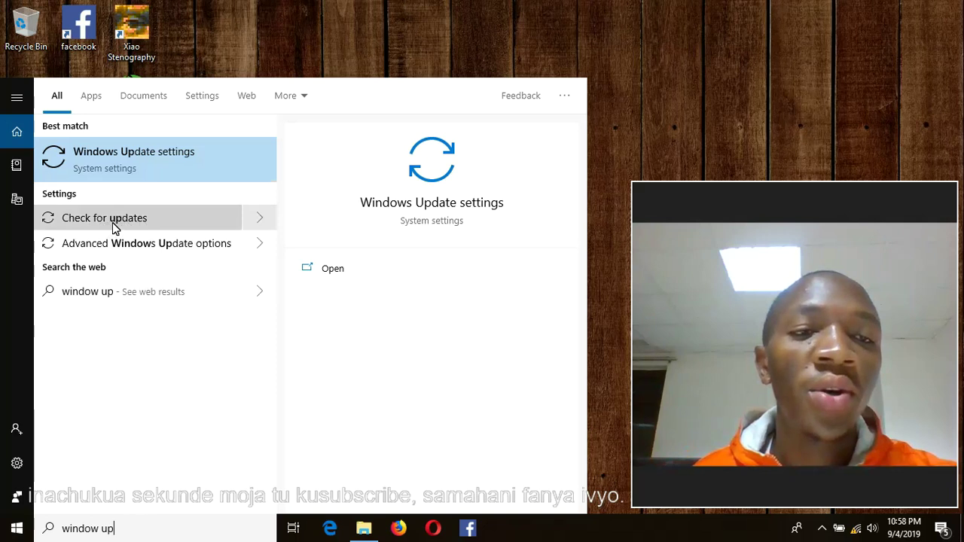
left_click(229, 30)
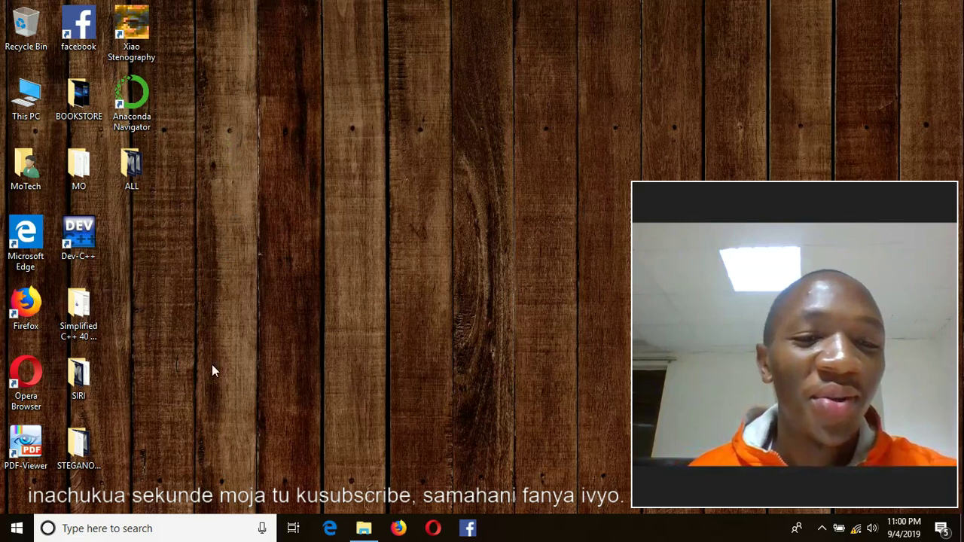
left_click(155, 528)
left_click(242, 32)
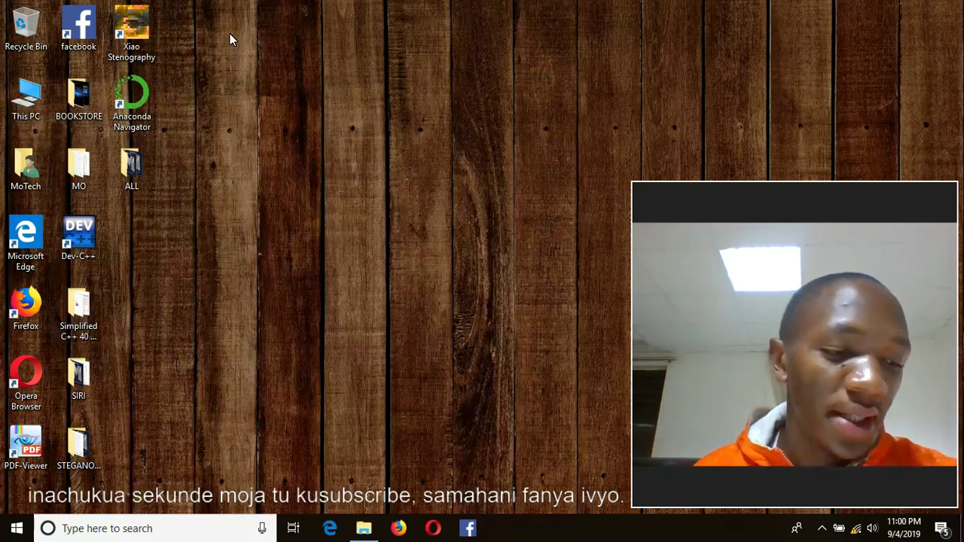
left_click(197, 539)
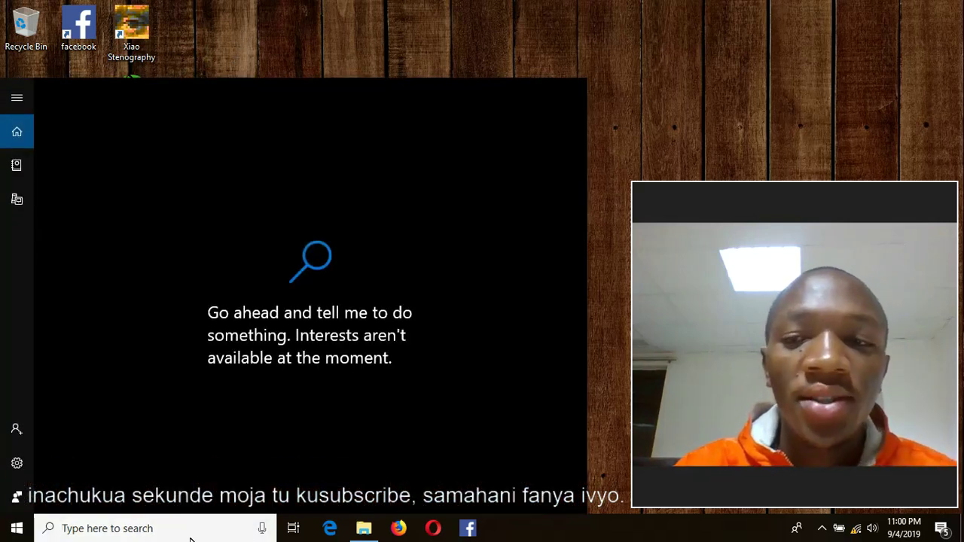
left_click(242, 30)
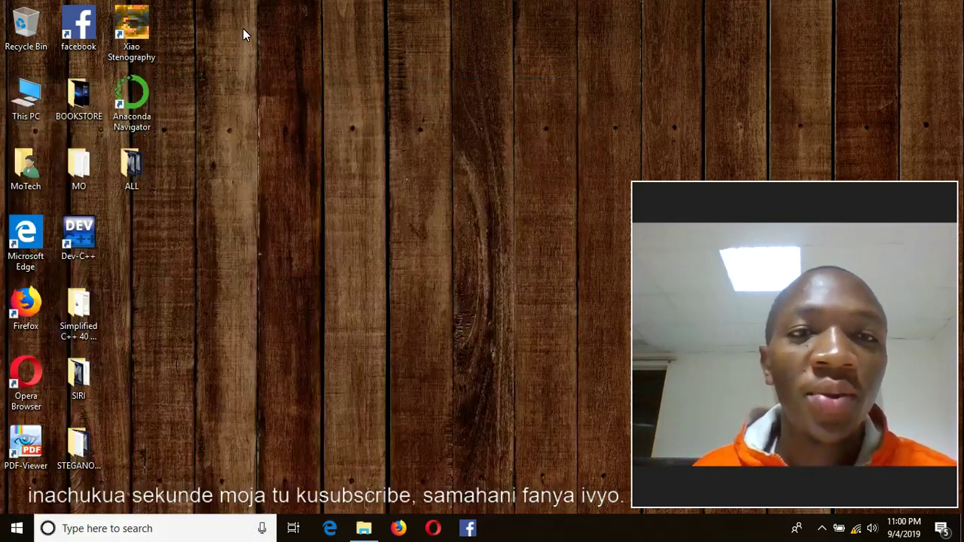
Search Windows for "map" and open the Manage map updates settings
left_click(106, 535)
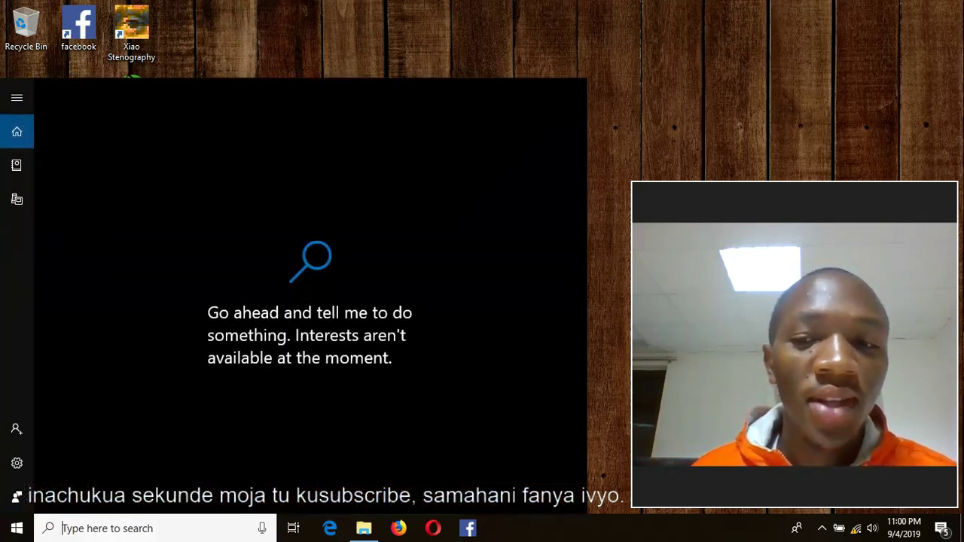
type("map")
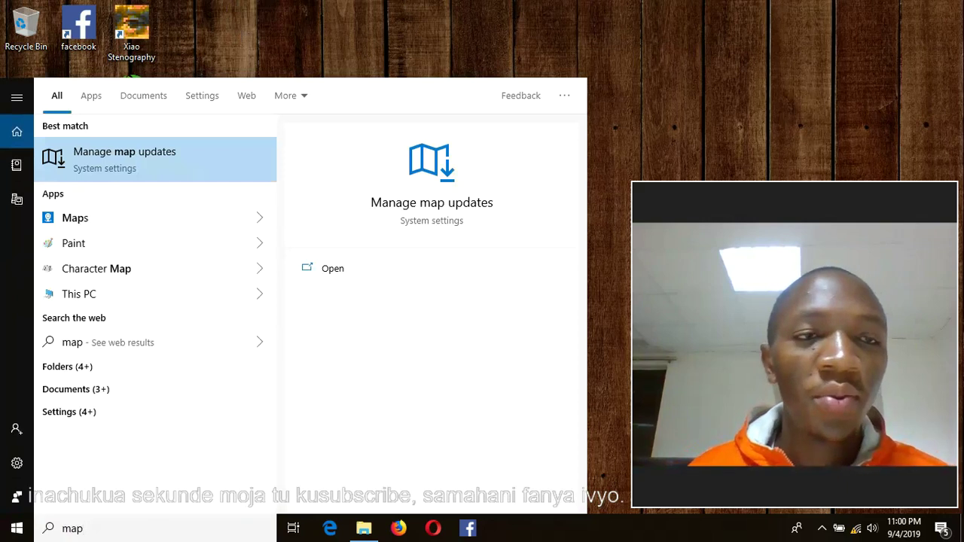
left_click(168, 157)
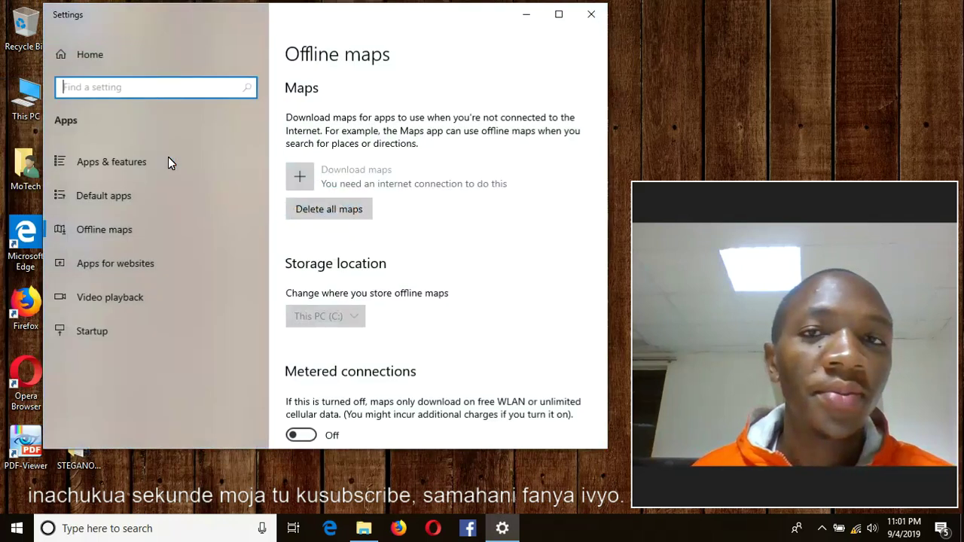
Turn off Automatically update maps in the Map updates section of the Offline maps settings
scroll(409, 140, "down", 3)
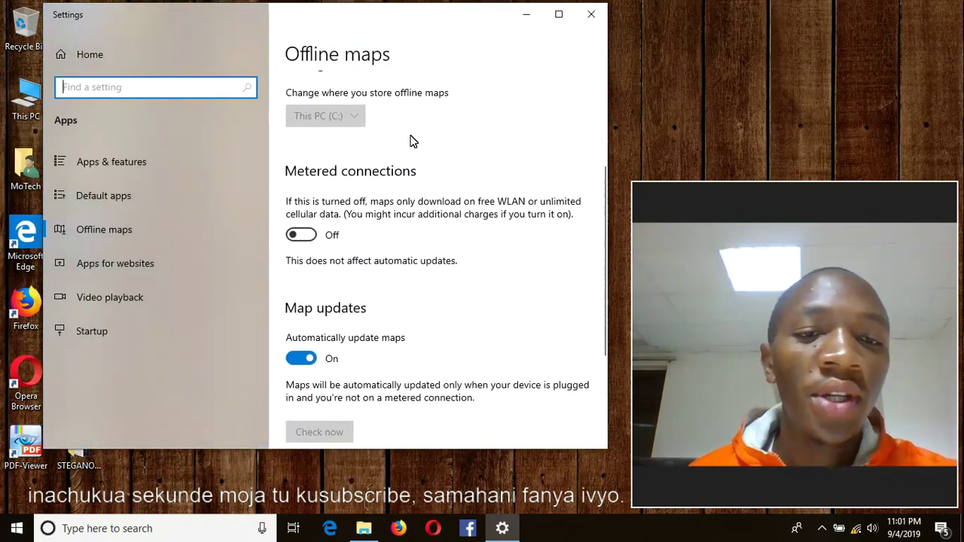
scroll(440, 186, "down", 1)
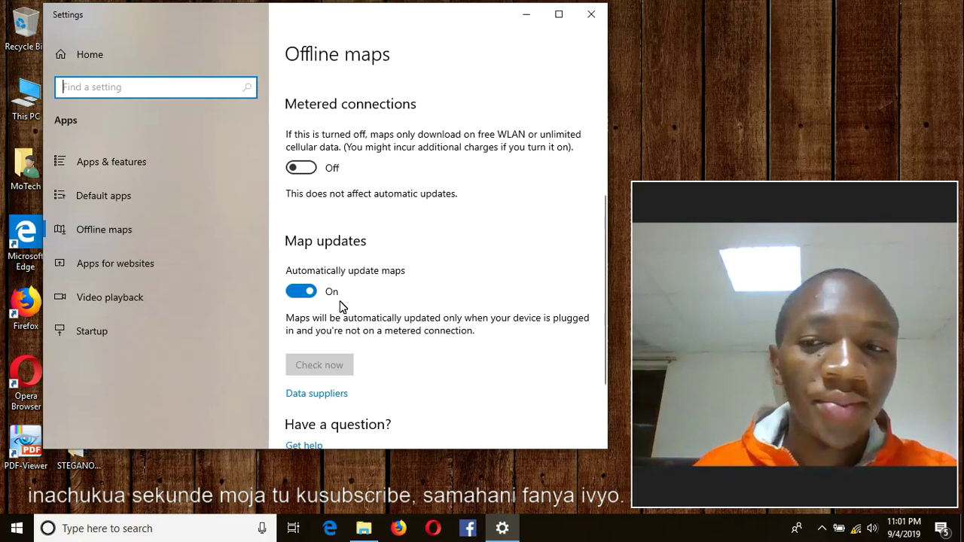
left_click(305, 291)
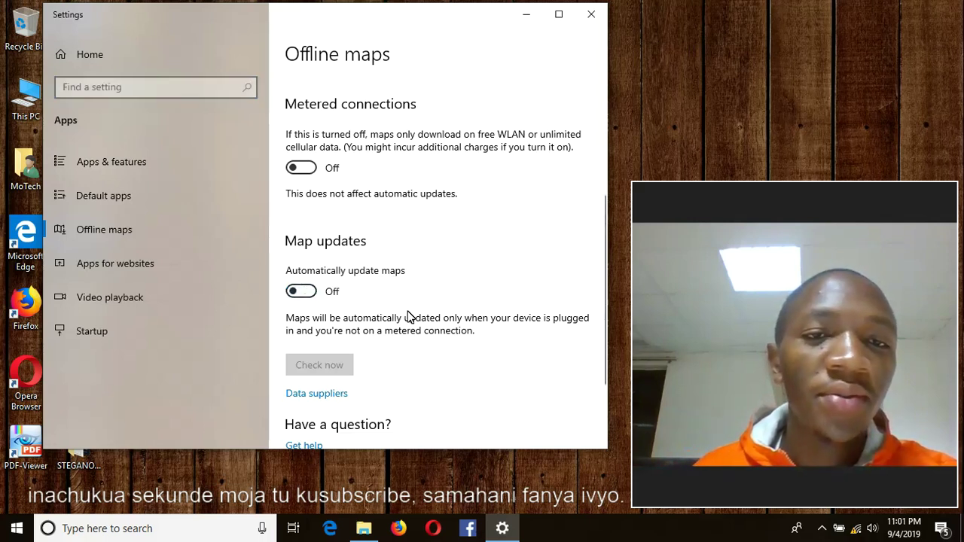
Review the storage location, metered connections and map update settings on the Offline maps page, and close the Settings window
scroll(460, 279, "up", 3)
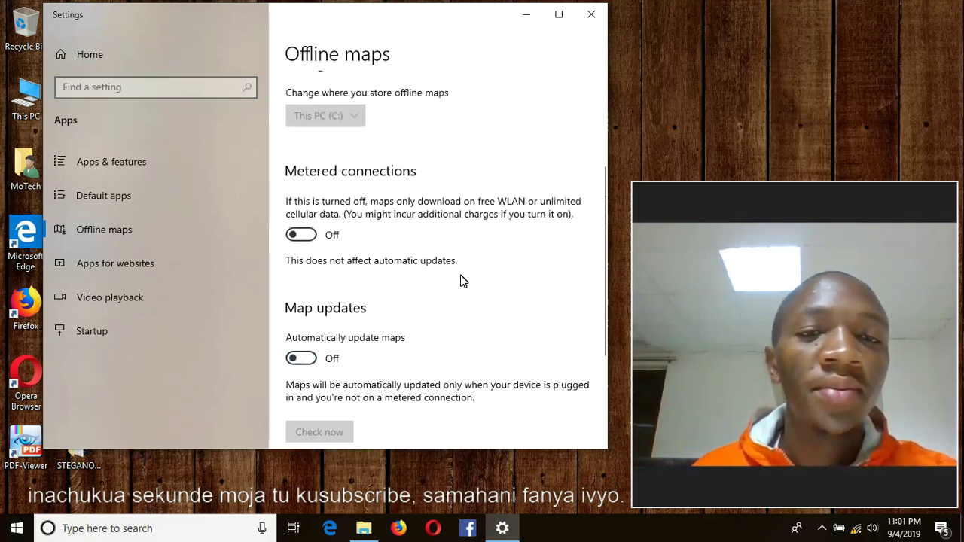
scroll(458, 260, "down", 3)
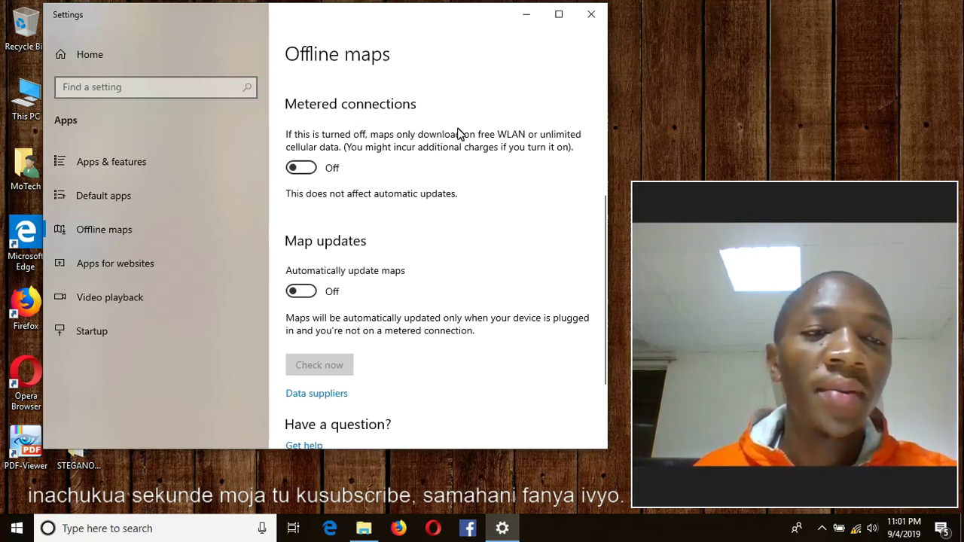
scroll(454, 122, "up", 1)
scroll(451, 121, "up", 3)
scroll(445, 118, "down", 2)
scroll(443, 113, "up", 2)
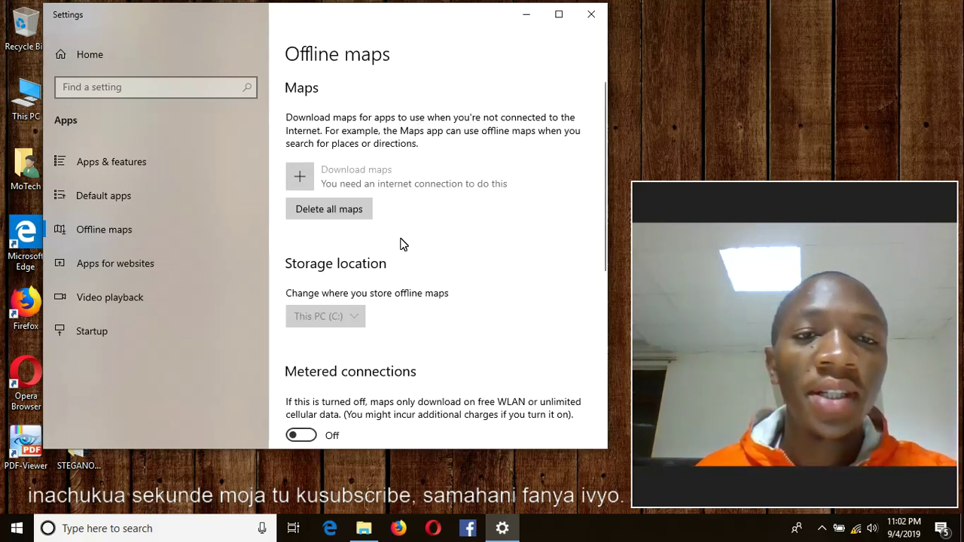
scroll(422, 279, "down", 3)
scroll(370, 308, "down", 2)
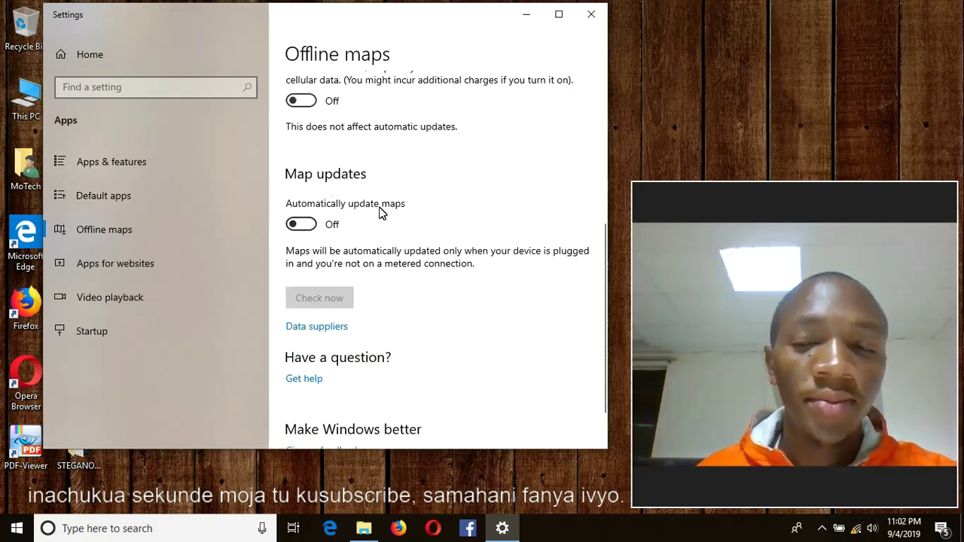
scroll(384, 196, "up", 5)
left_click(591, 14)
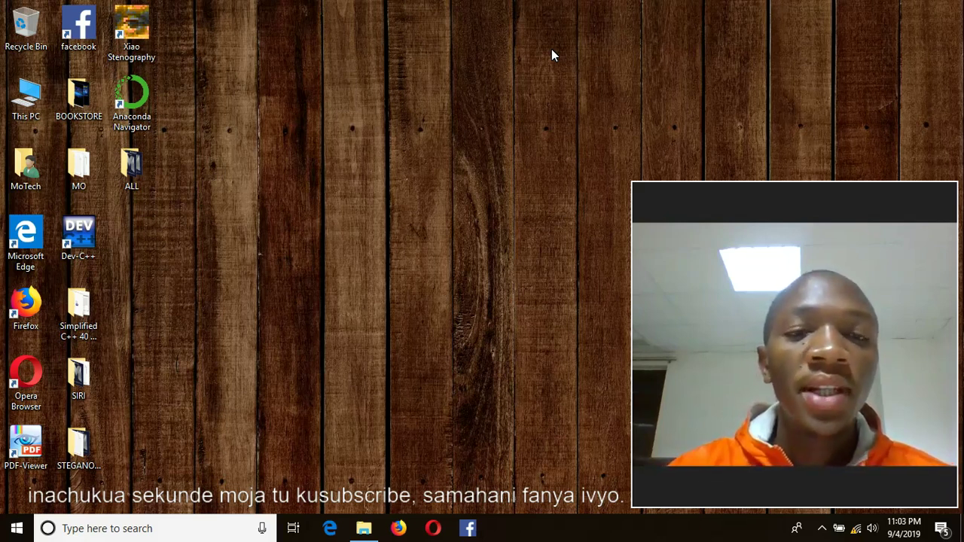
Search Windows for "map" again, reopen Manage map updates and check the metered connections and automatic map update settings
left_click(183, 536)
type("map")
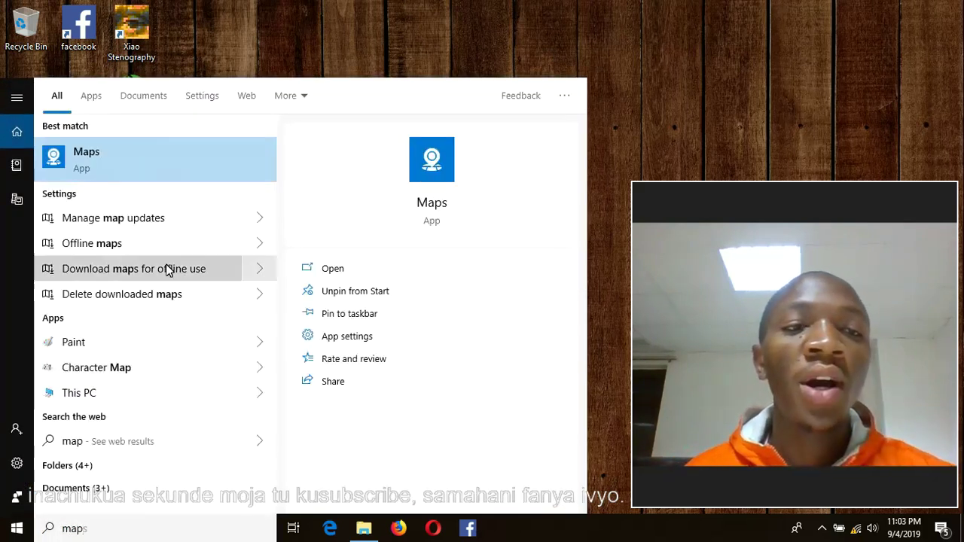
left_click(189, 215)
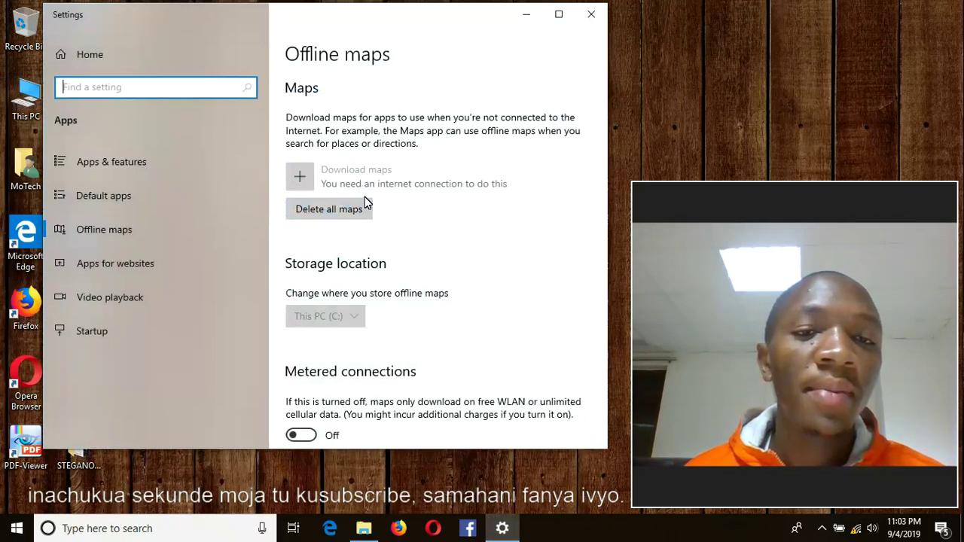
scroll(362, 218, "up", 1)
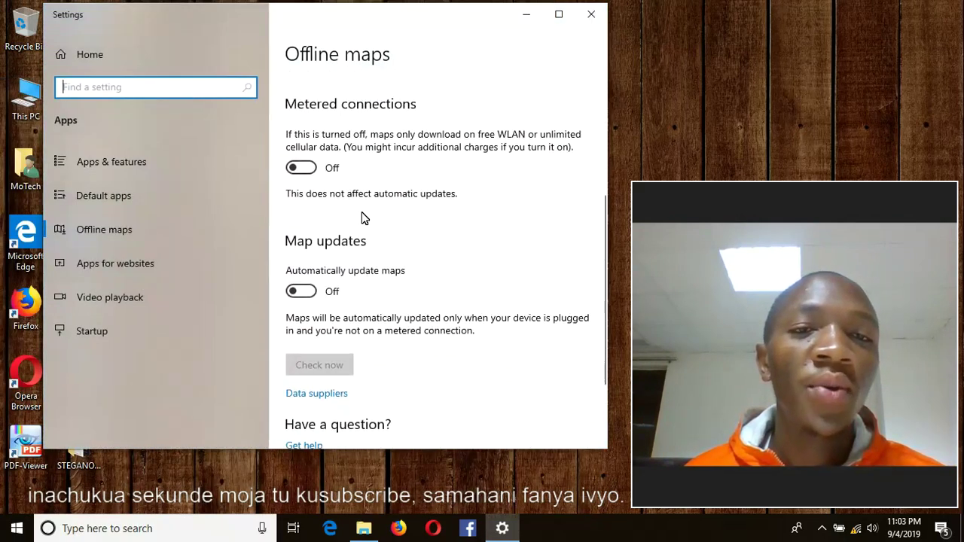
Turn on Metered connections for offline maps, switch Automatically update maps on and back off, and close Settings
left_click(313, 168)
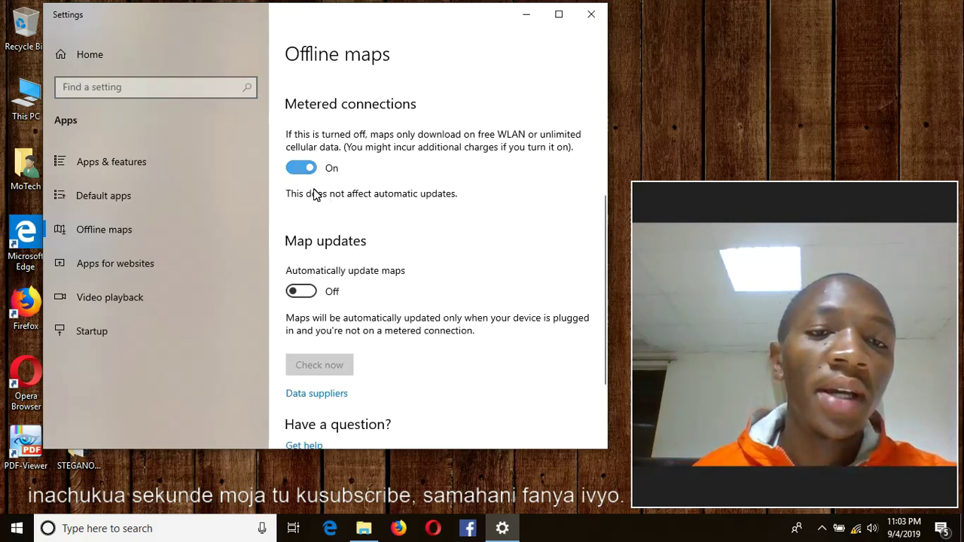
left_click(321, 292)
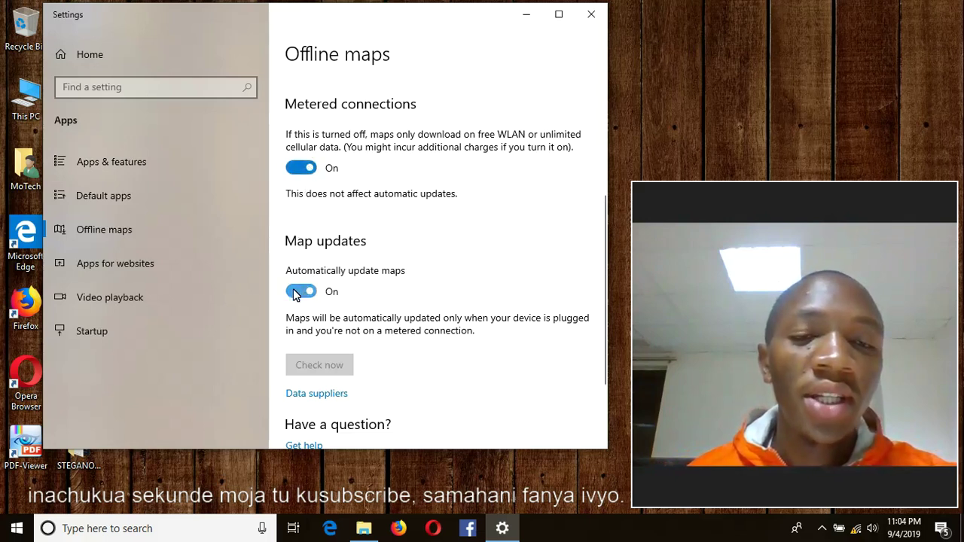
left_click(295, 293)
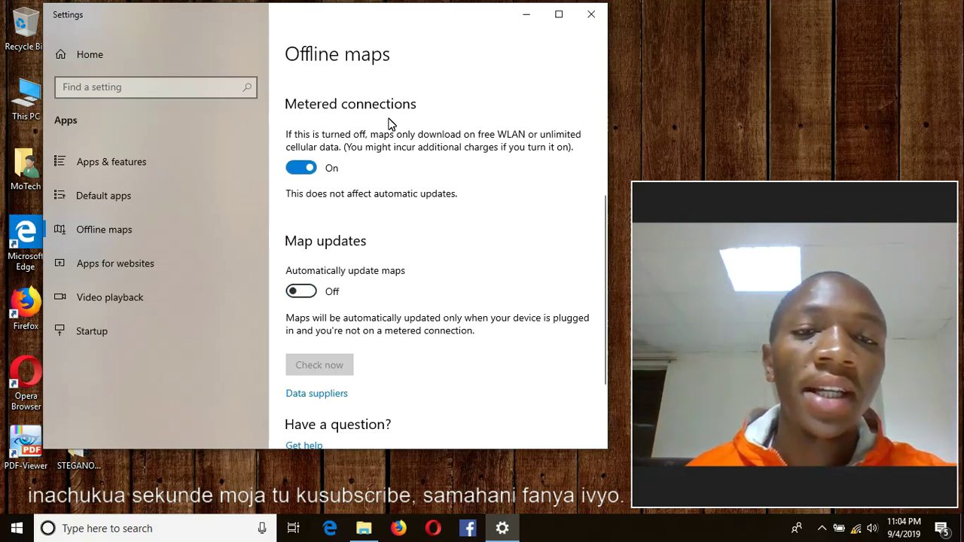
left_click(599, 18)
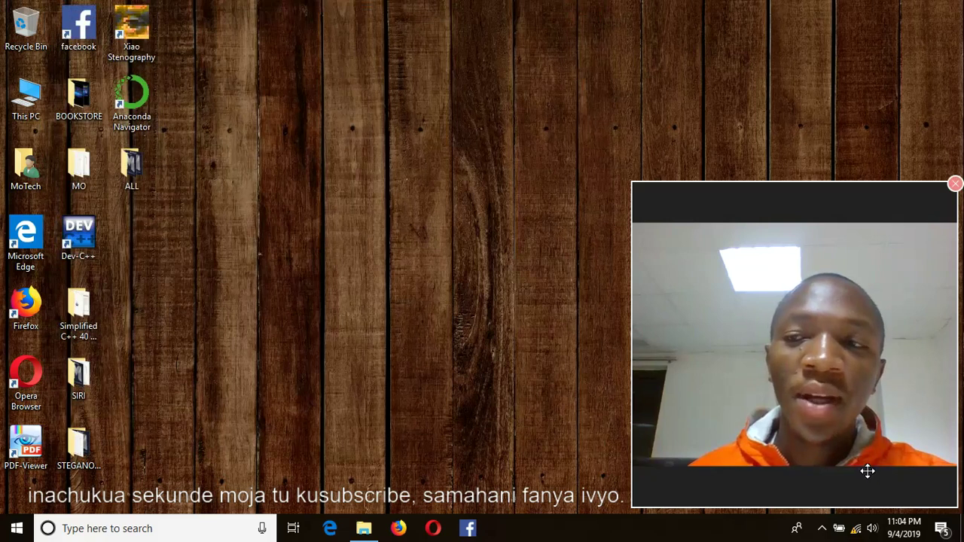
Open the properties of the connected MoTech Wi-Fi network and turn off Connect automatically when in range
right_click(855, 532)
left_click(855, 532)
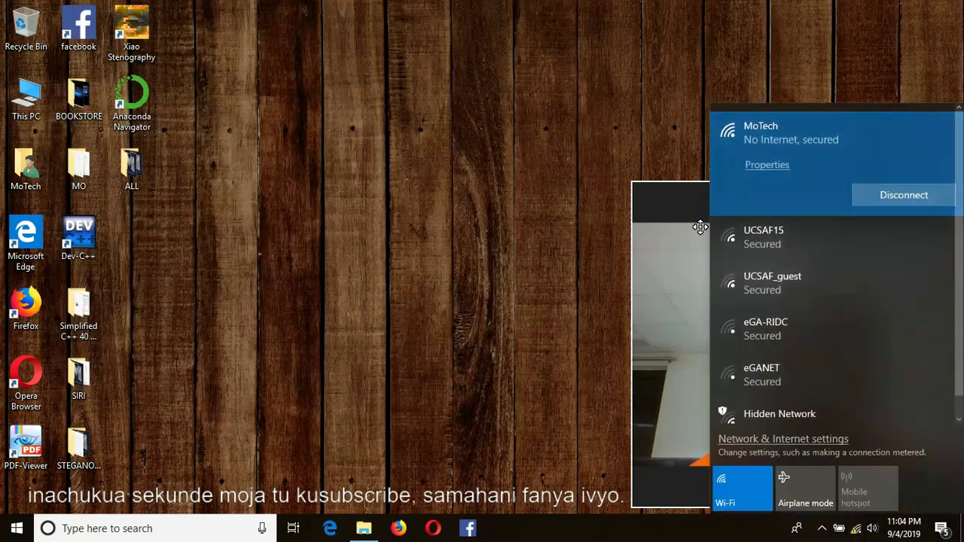
left_click(767, 166)
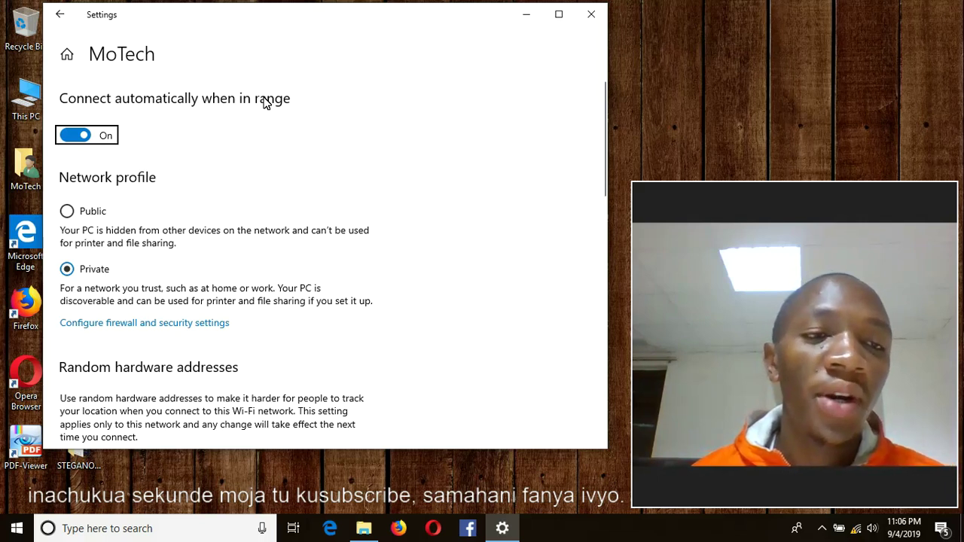
left_click(76, 135)
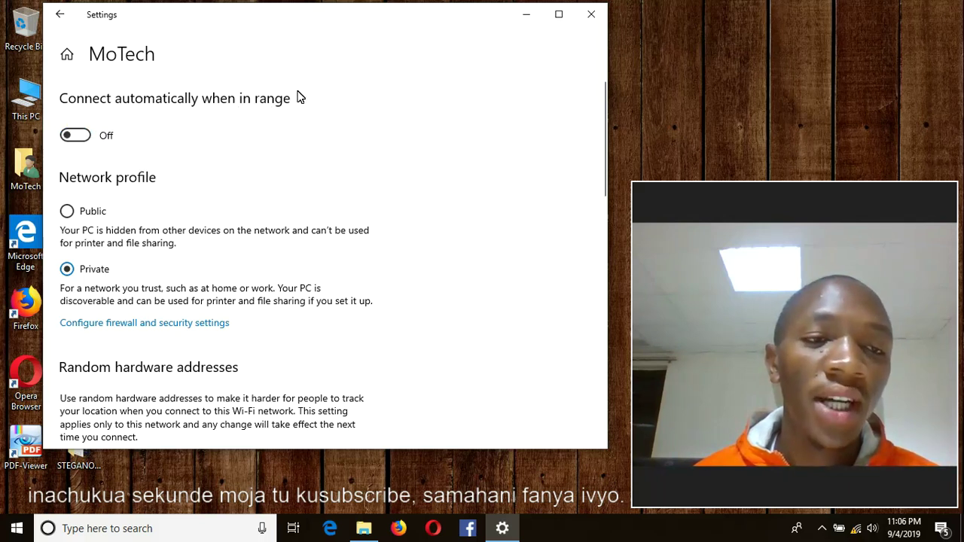
Turn on Set as metered connection for the MoTech Wi-Fi network
scroll(261, 131, "down", 3)
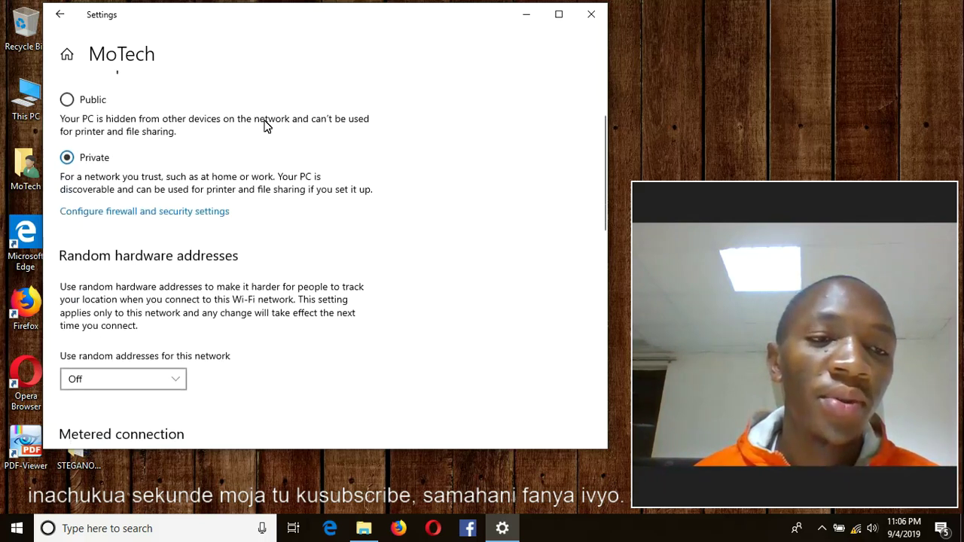
scroll(276, 110, "down", 5)
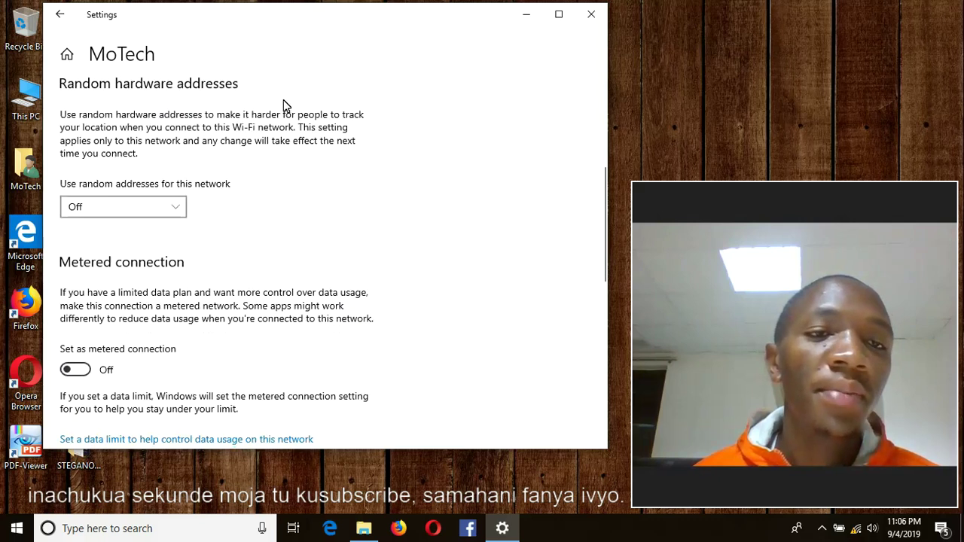
scroll(294, 105, "down", 8)
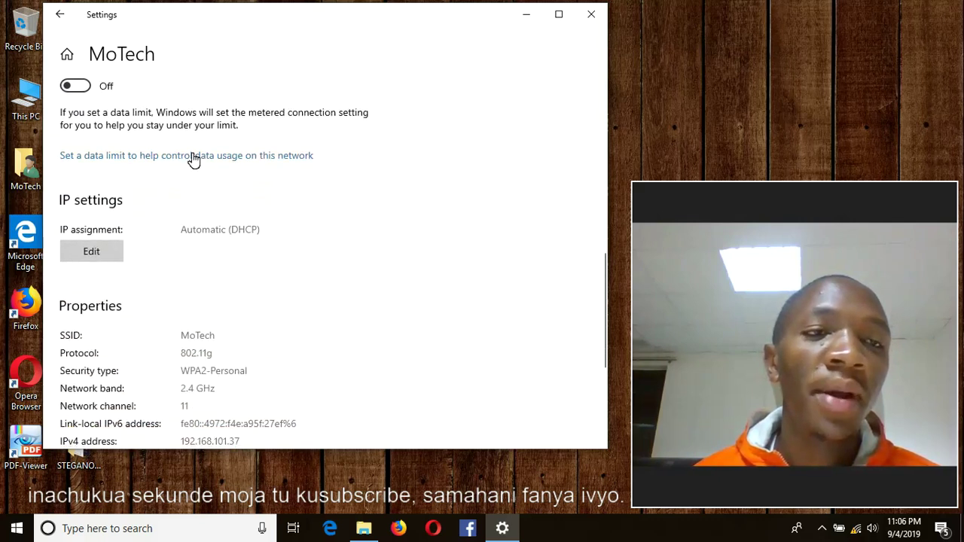
scroll(241, 114, "up", 1)
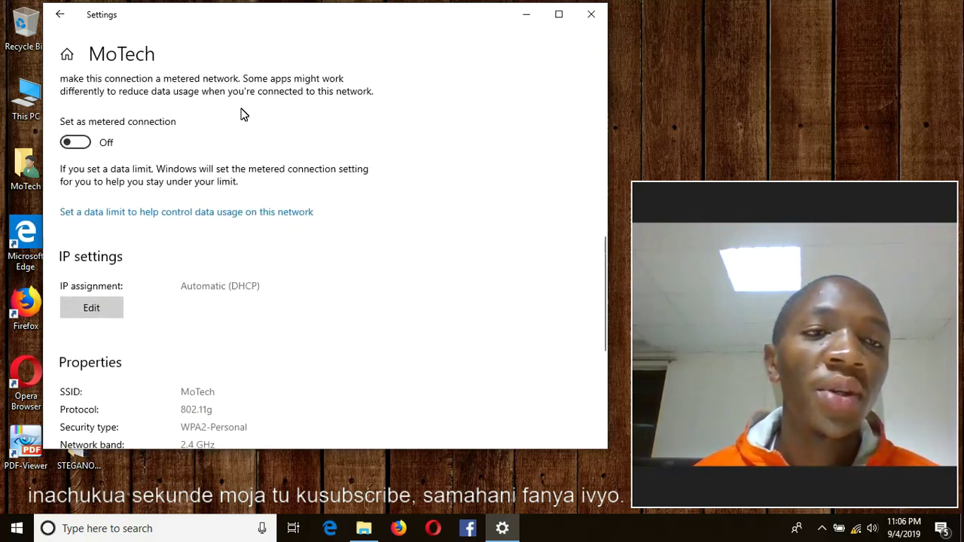
left_click(83, 147)
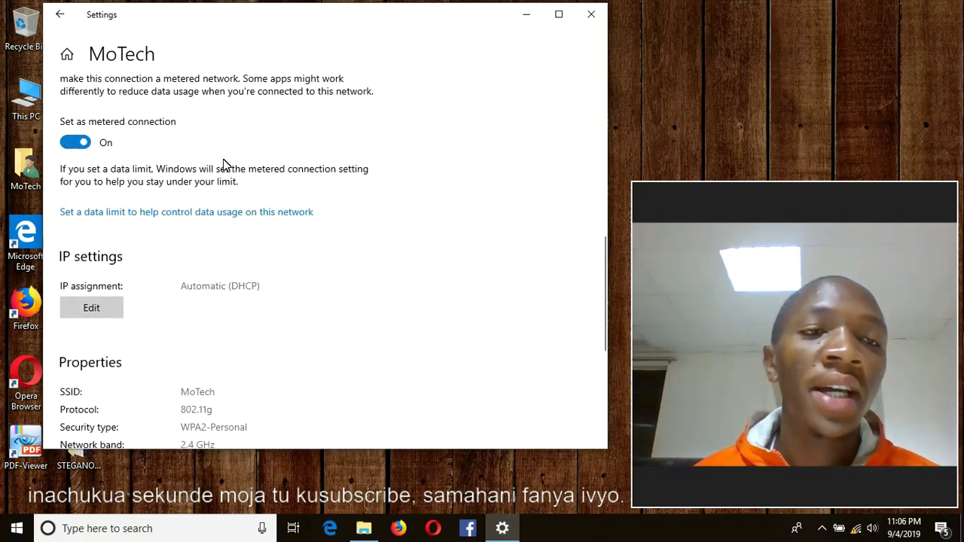
Review the automatic connection, network profile and metered connection settings of the MoTech network, and close Settings
scroll(259, 132, "up", 9)
scroll(259, 132, "up", 3)
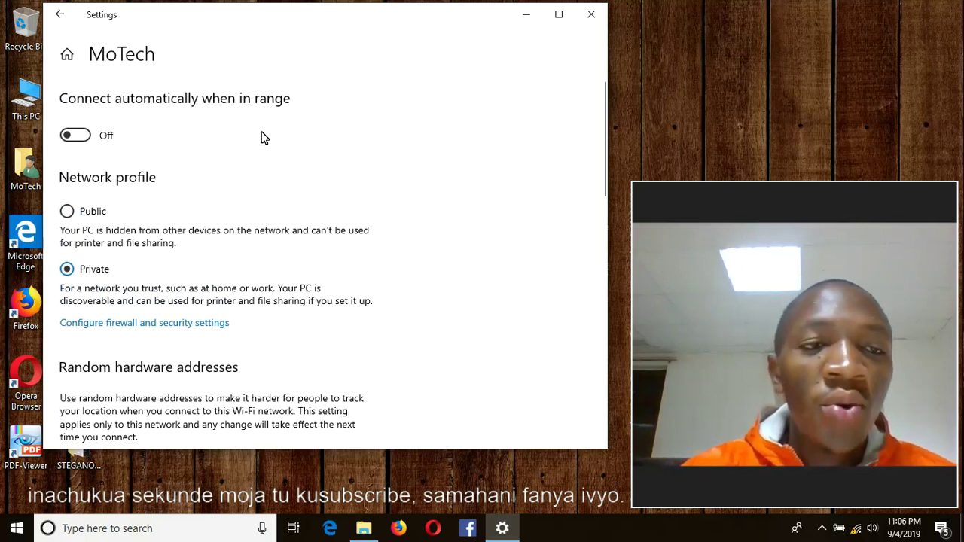
scroll(265, 143, "down", 6)
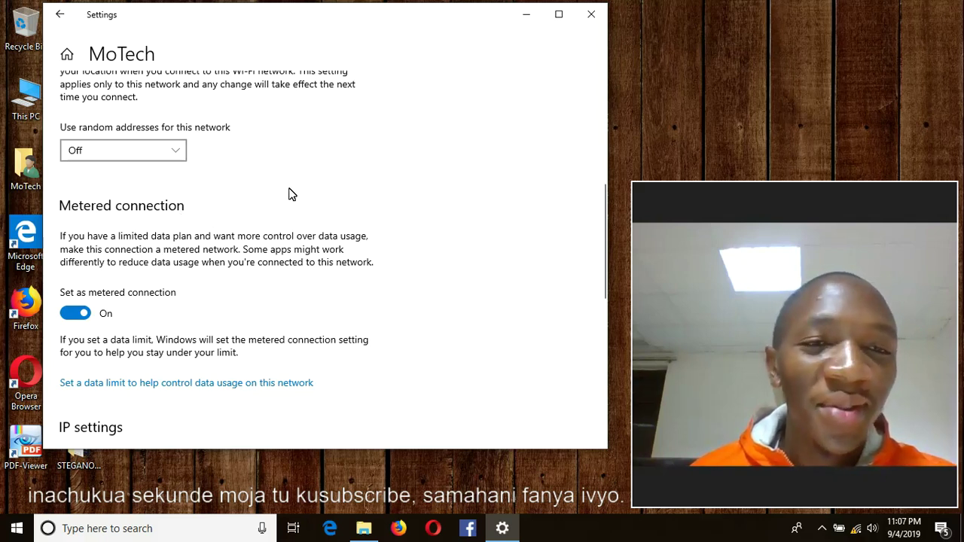
scroll(294, 189, "up", 1)
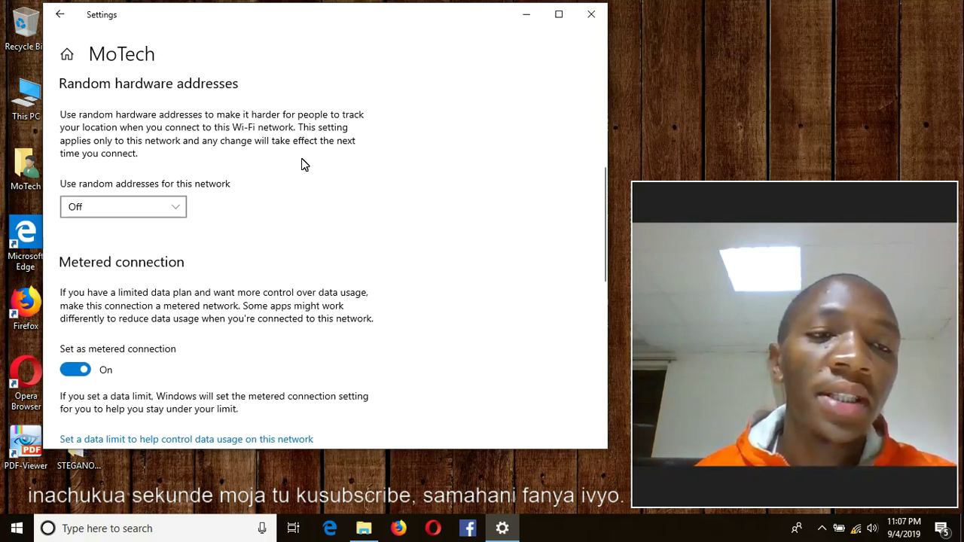
scroll(333, 169, "down", 3)
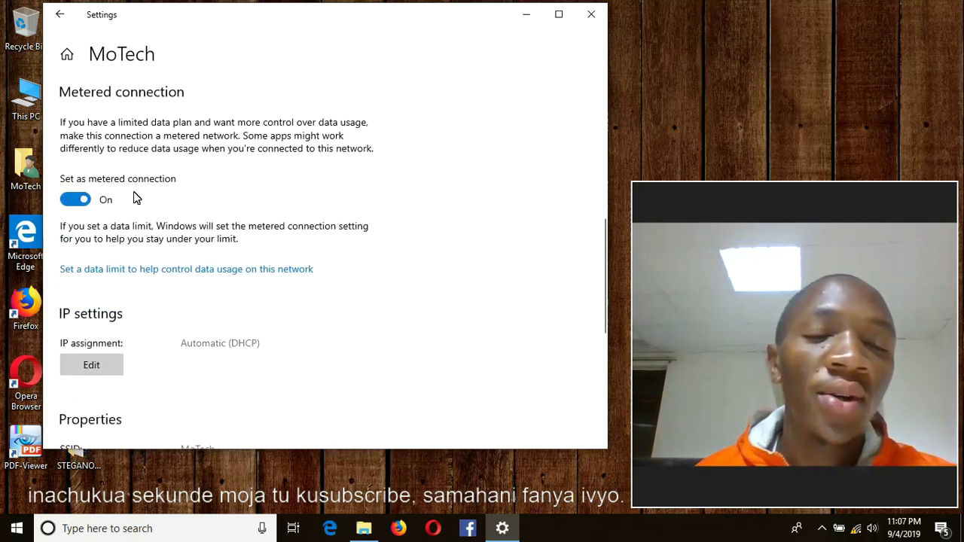
scroll(276, 172, "up", 9)
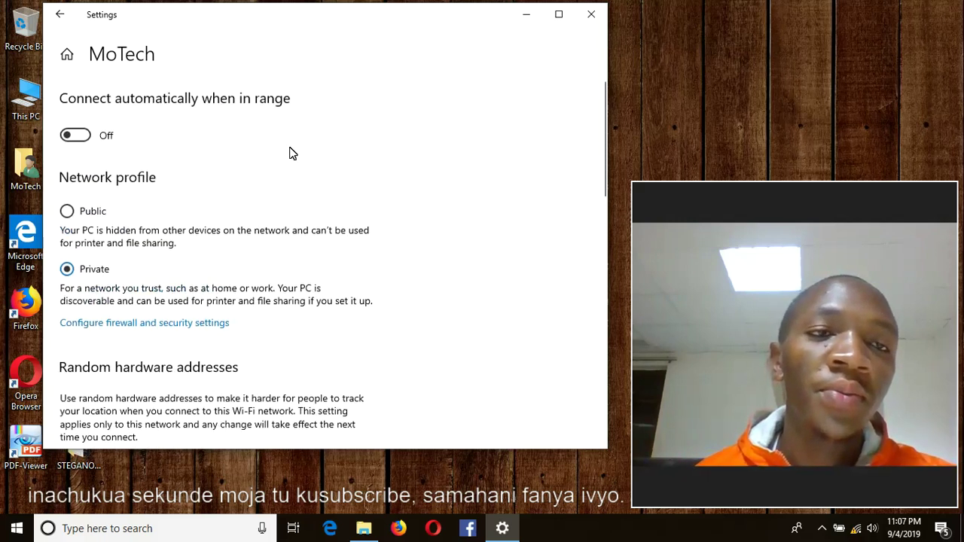
left_click(592, 14)
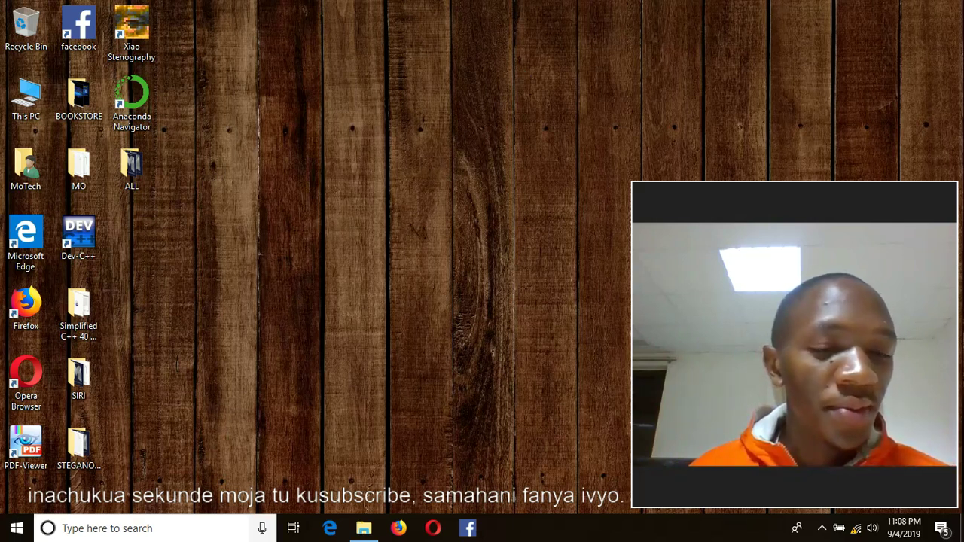
Search Windows for "auto", review the Automatic file downloads privacy settings, and close the Settings window
left_click(167, 527)
type("auto")
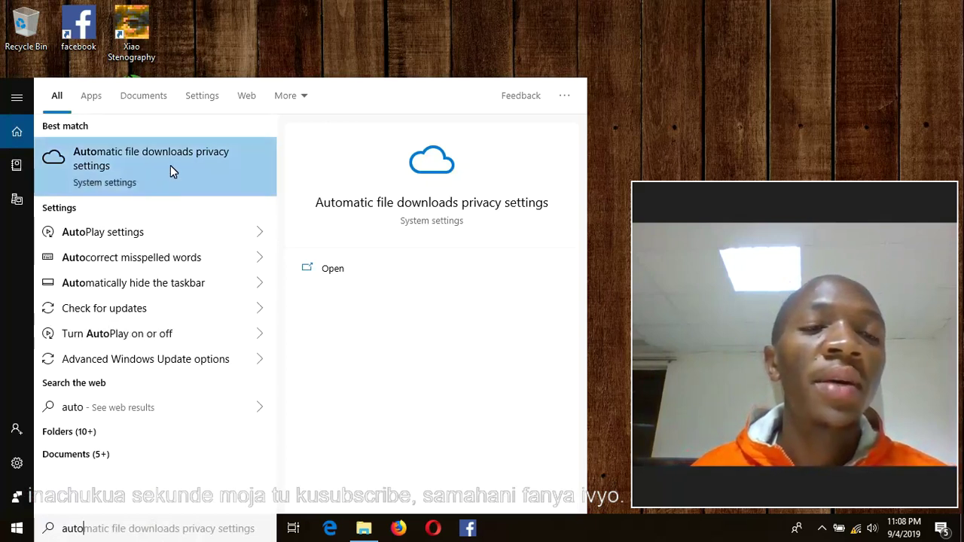
left_click(212, 162)
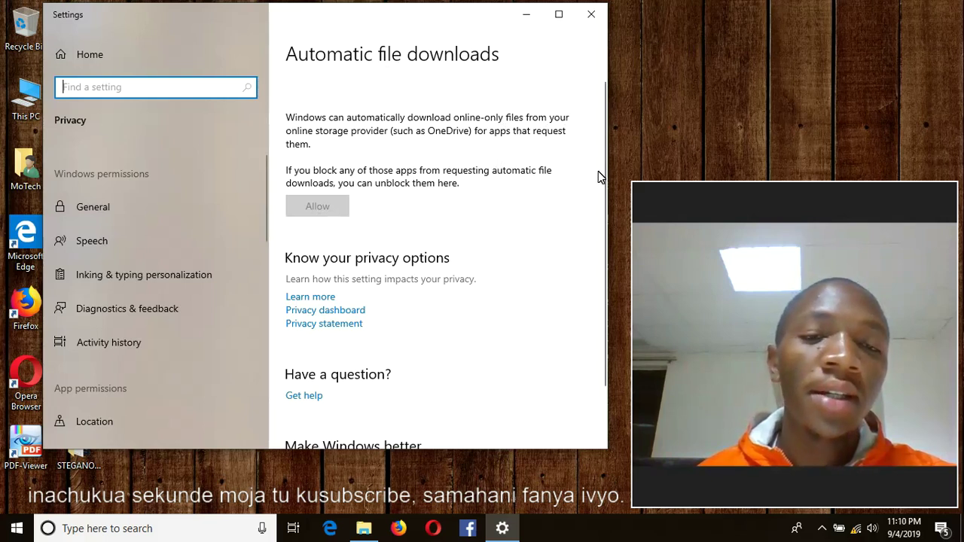
left_click(591, 14)
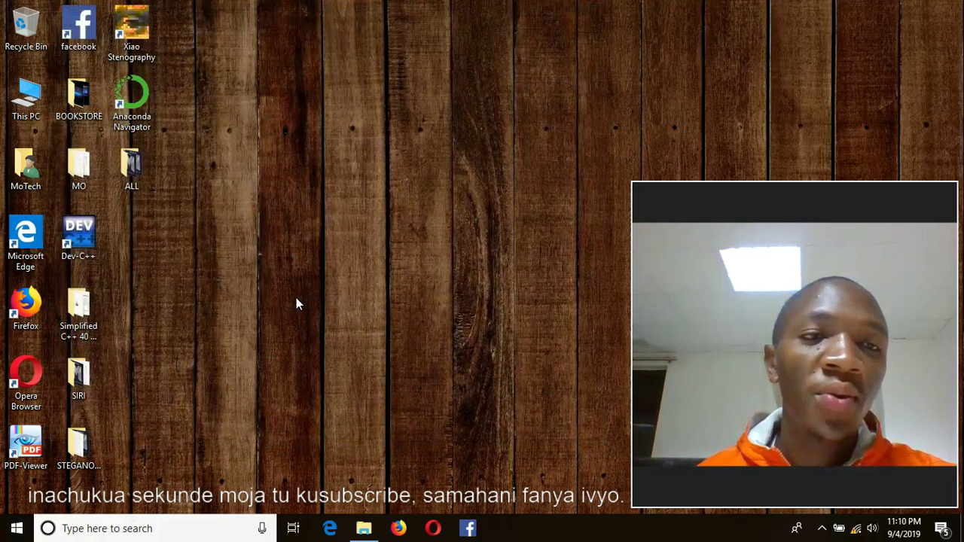
Search Windows for "one", open OneDrive to view its setup window, and close it without signing in
left_click(180, 530)
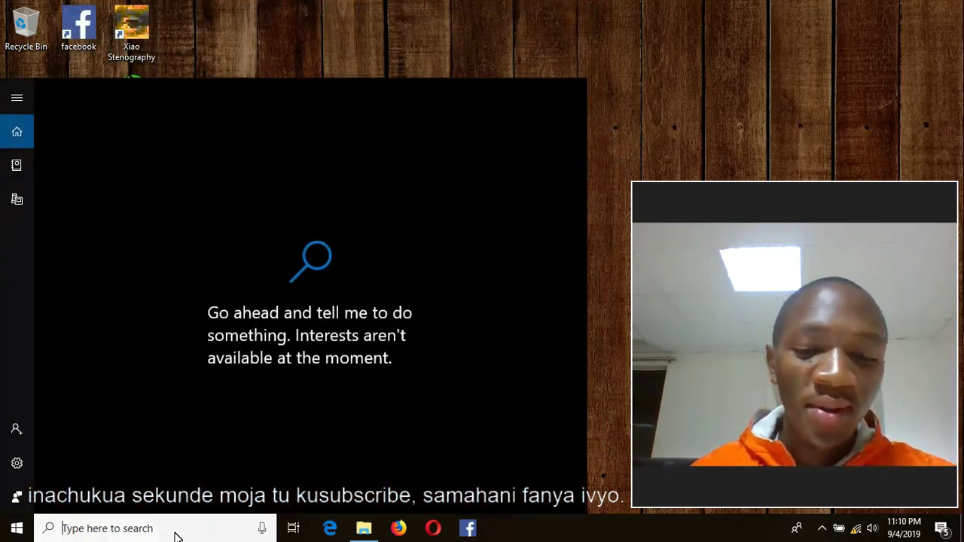
type("on")
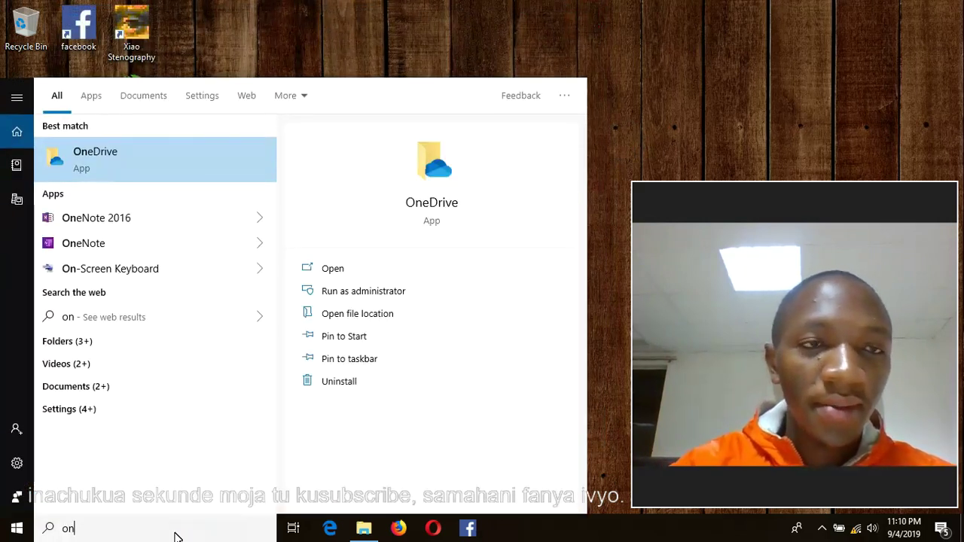
type("e")
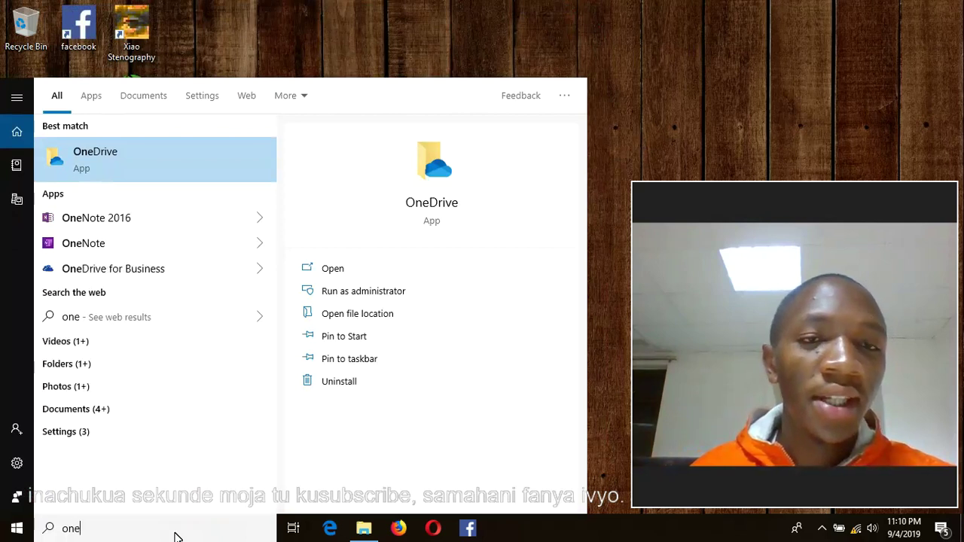
left_click(174, 167)
left_click_drag(447, 93, 286, 29)
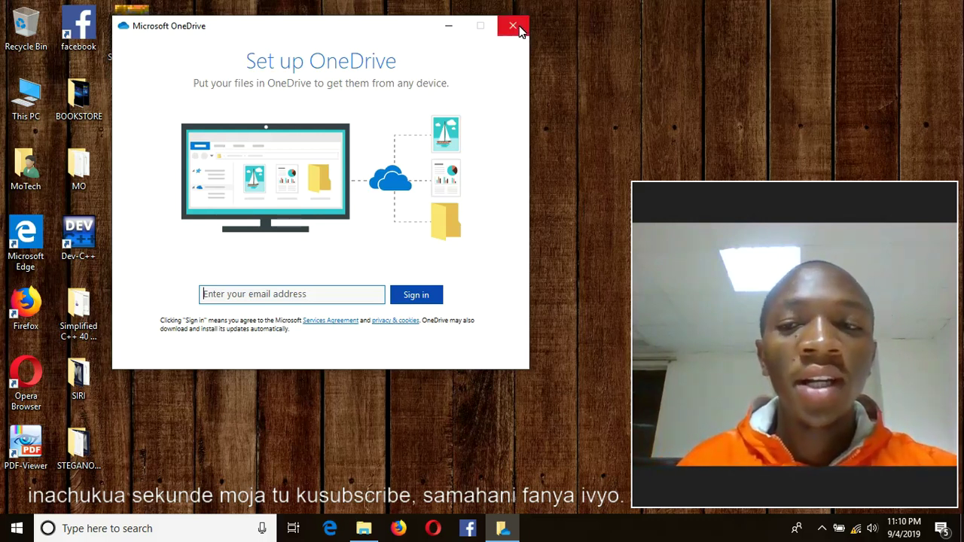
left_click(519, 28)
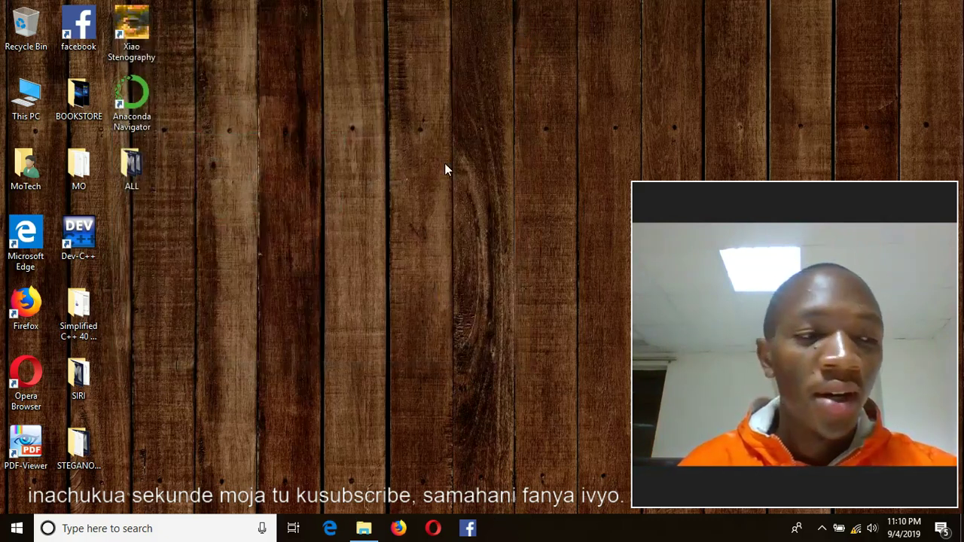
Search Windows for "backg" and open the Background apps settings
left_click(187, 528)
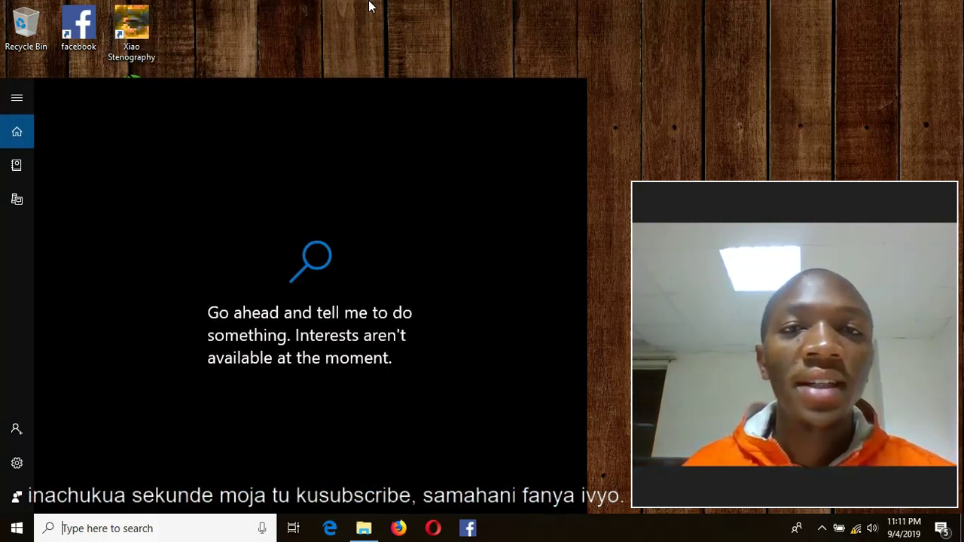
left_click(361, 25)
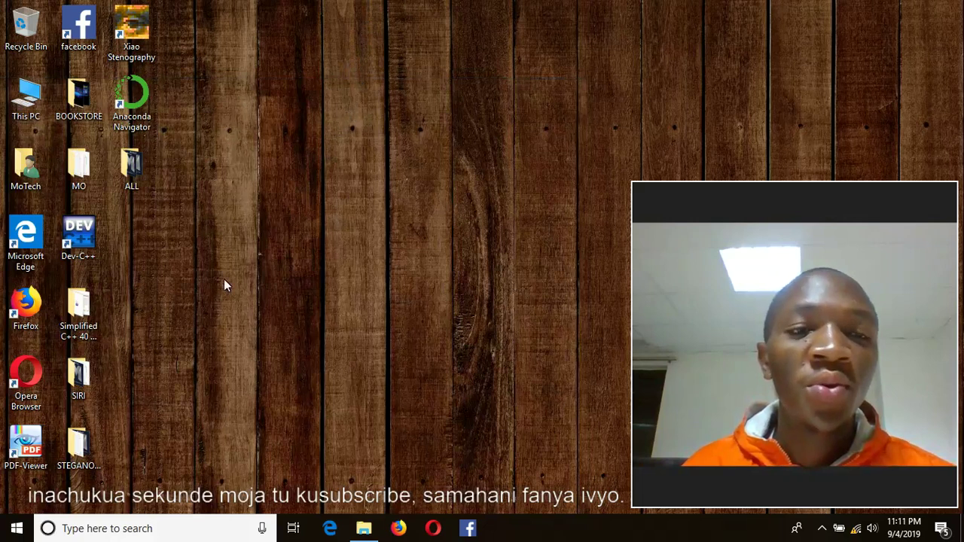
left_click(138, 537)
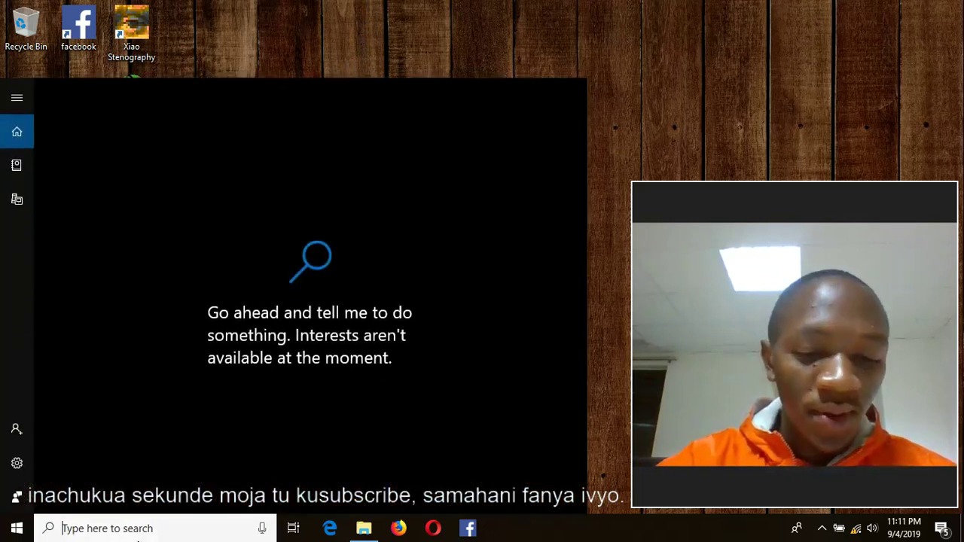
type("back")
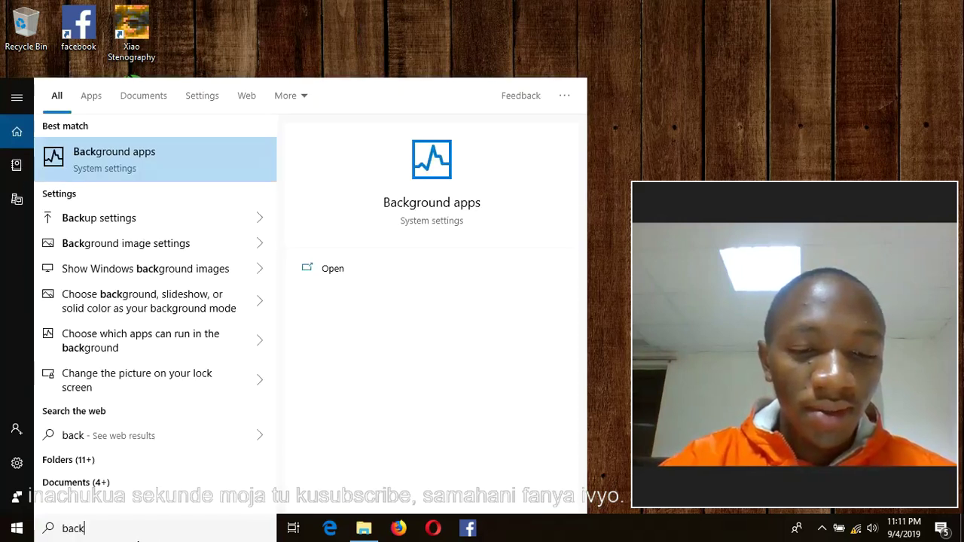
type("g")
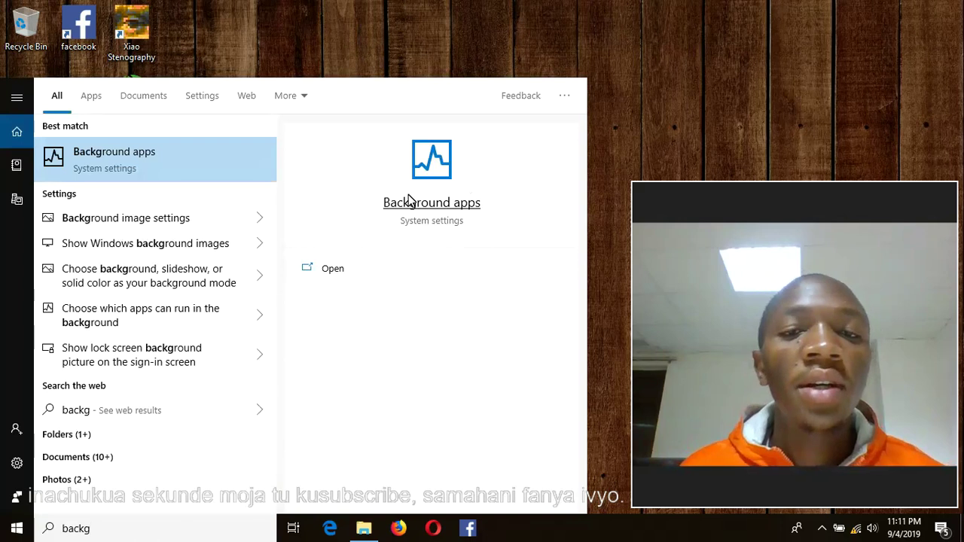
left_click(426, 160)
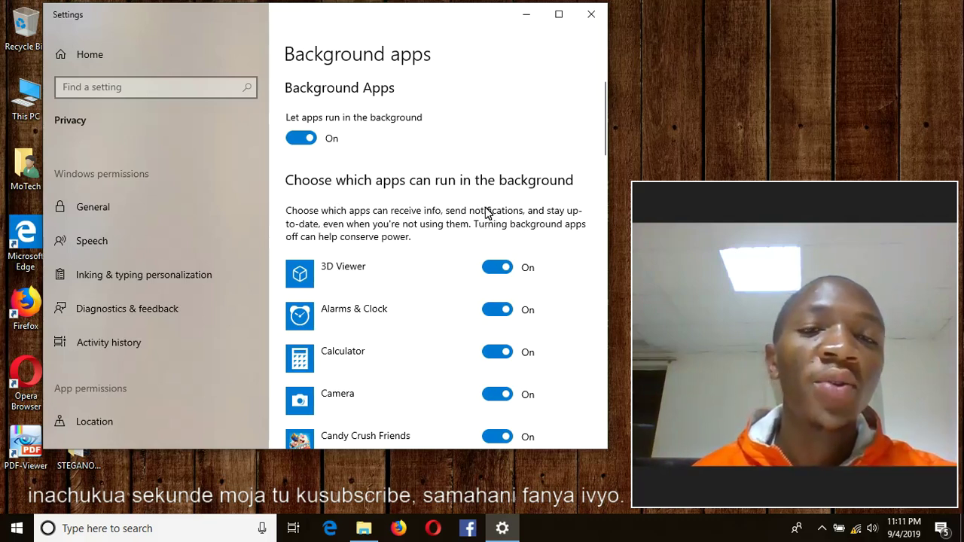
Turn off background running for Microsoft Edge and Messaging in the background apps list, keeping Maps on
scroll(485, 243, "down", 15)
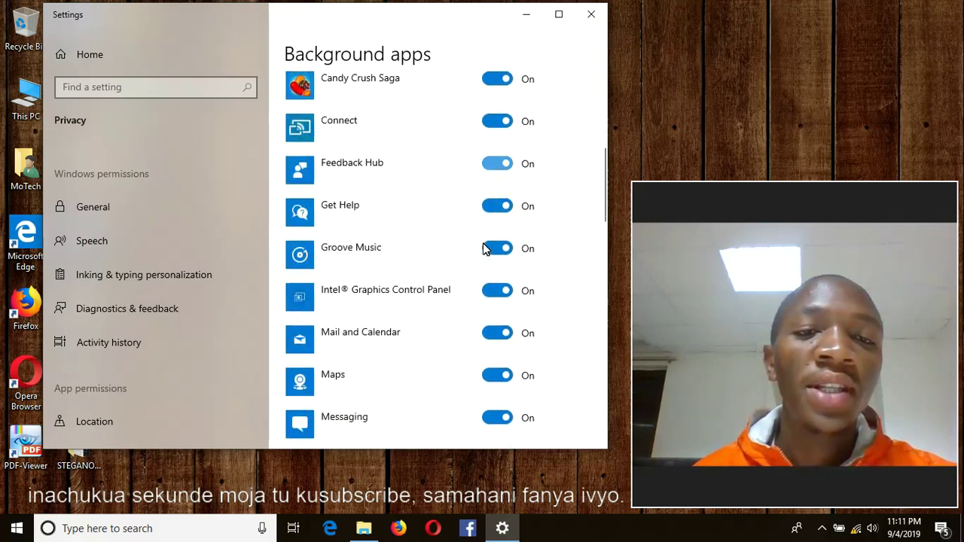
scroll(476, 245, "down", 2)
scroll(472, 243, "up", 10)
scroll(468, 242, "up", 5)
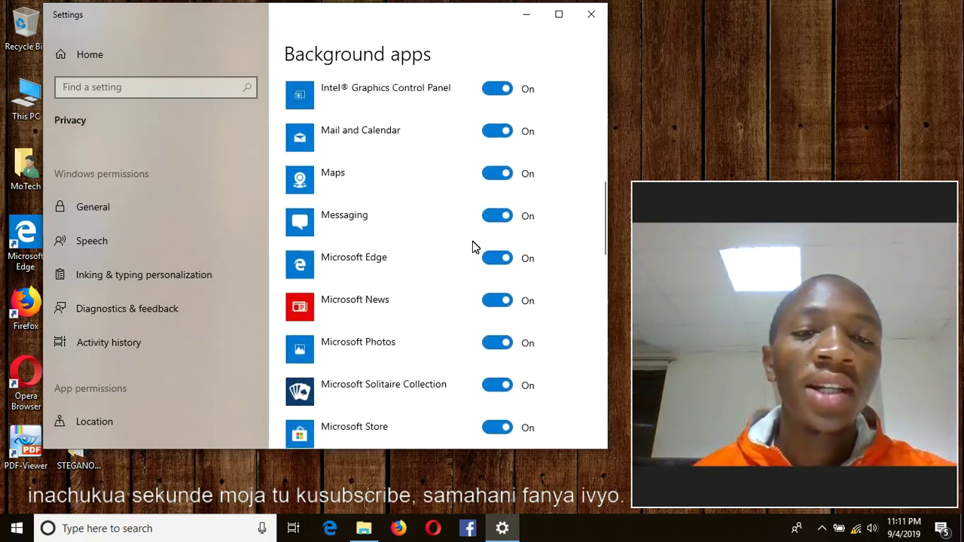
left_click(495, 258)
left_click(496, 216)
left_click(494, 180)
left_click(495, 180)
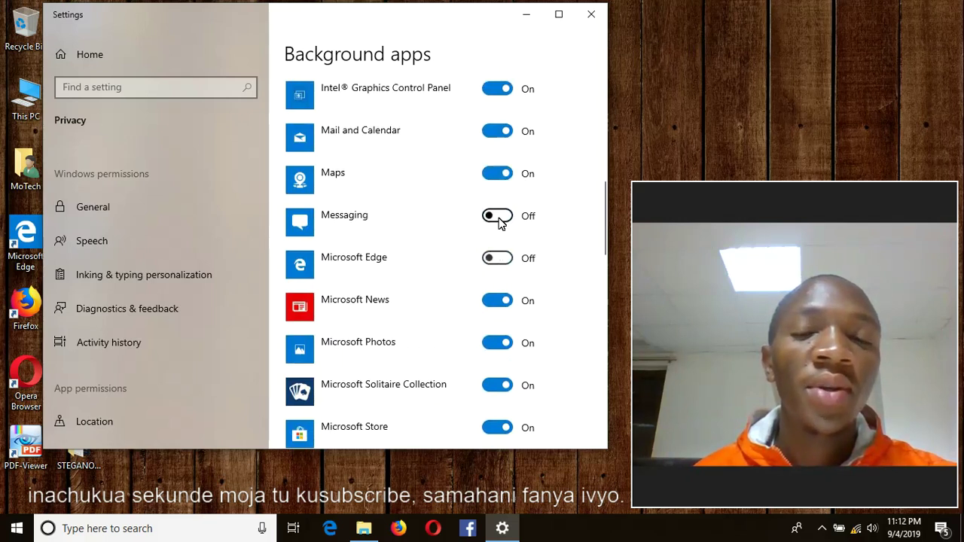
Turn background running back on for Messaging and Microsoft Edge in the background apps list
left_click(498, 216)
left_click(496, 258)
scroll(495, 260, "up", 2)
scroll(494, 258, "up", 6)
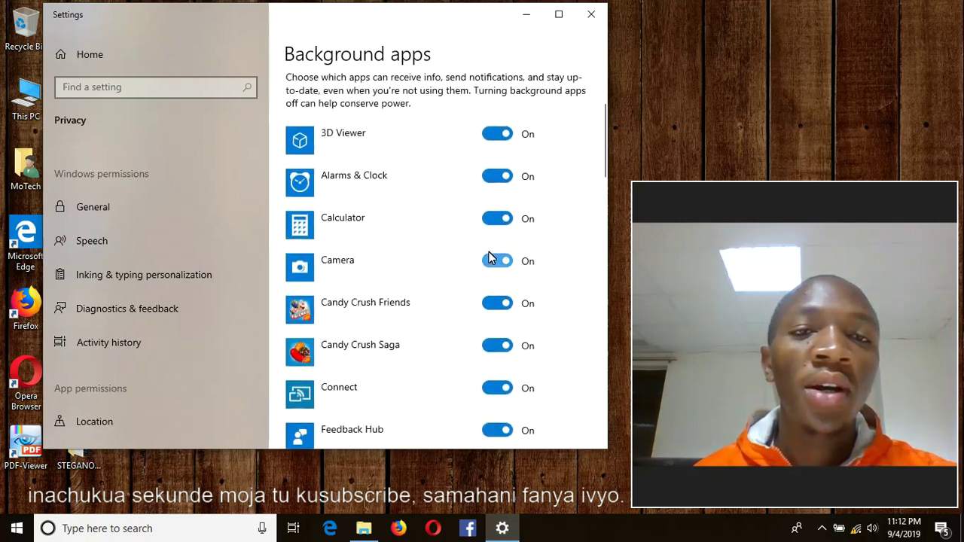
Switch the overall permission for apps to run in the background off and on again, checking its effect on the individual apps
left_click(304, 141)
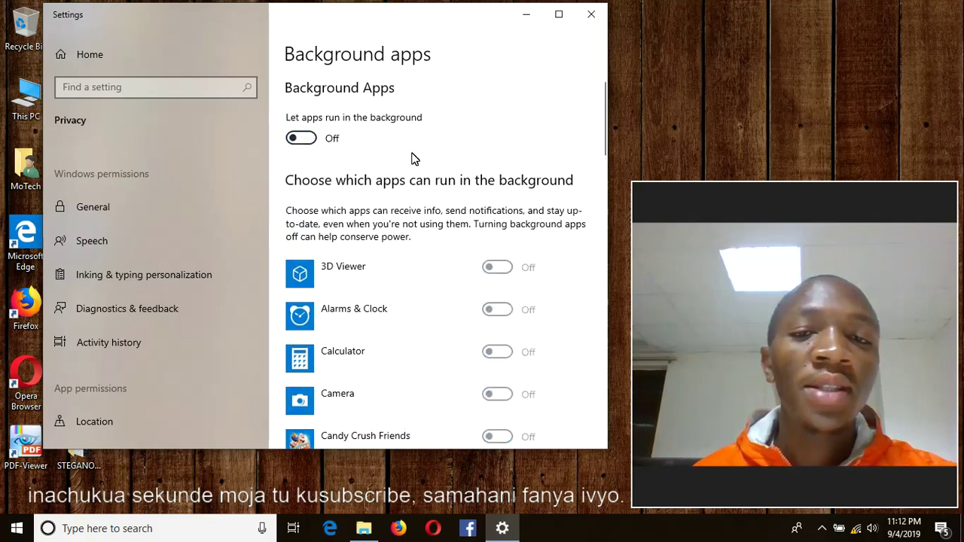
left_click(302, 139)
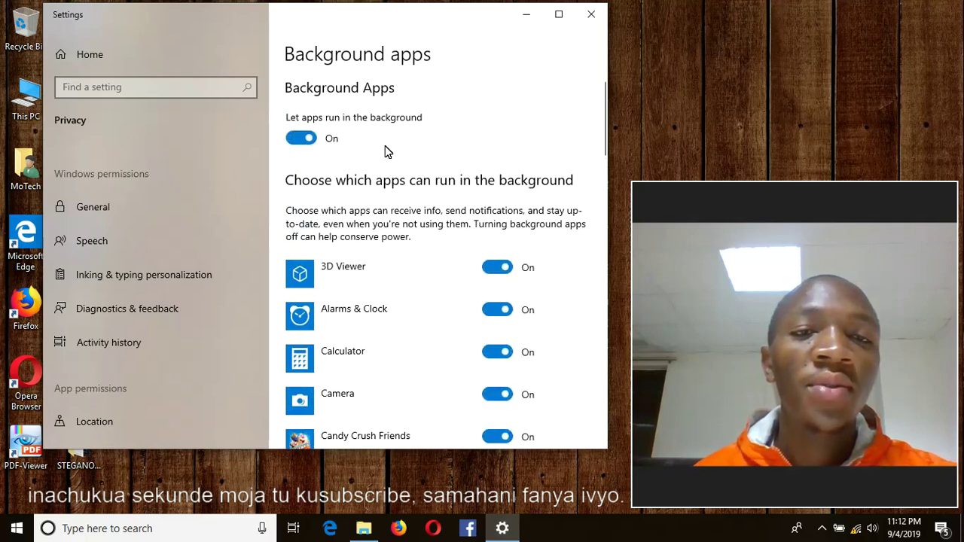
left_click(296, 138)
scroll(392, 154, "down", 4)
scroll(405, 162, "up", 5)
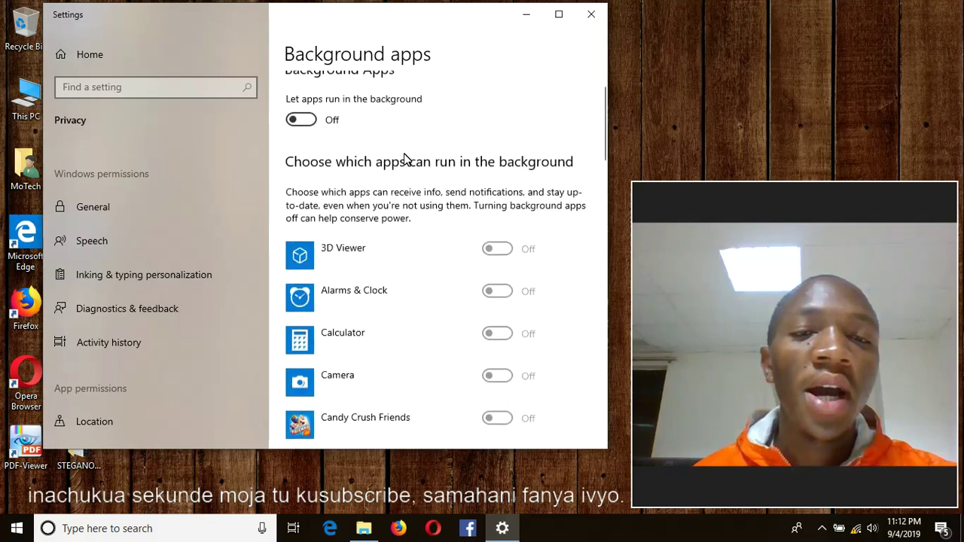
left_click(313, 140)
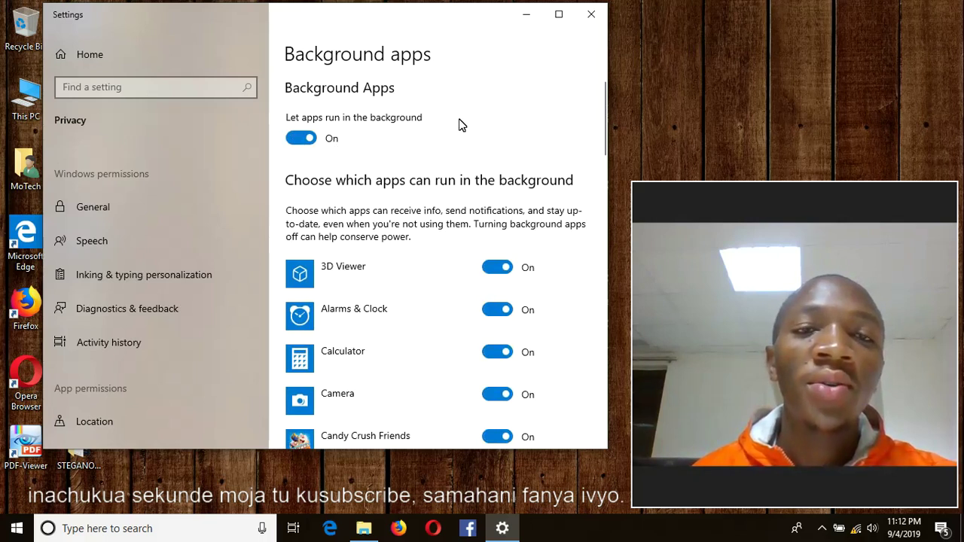
Turn off letting apps run in the background altogether and close the Settings window
left_click(301, 140)
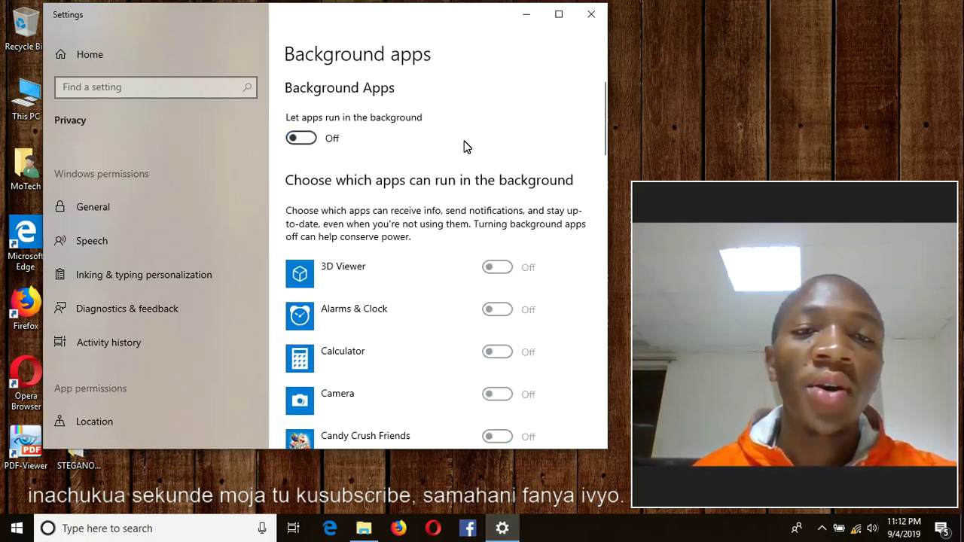
left_click(591, 14)
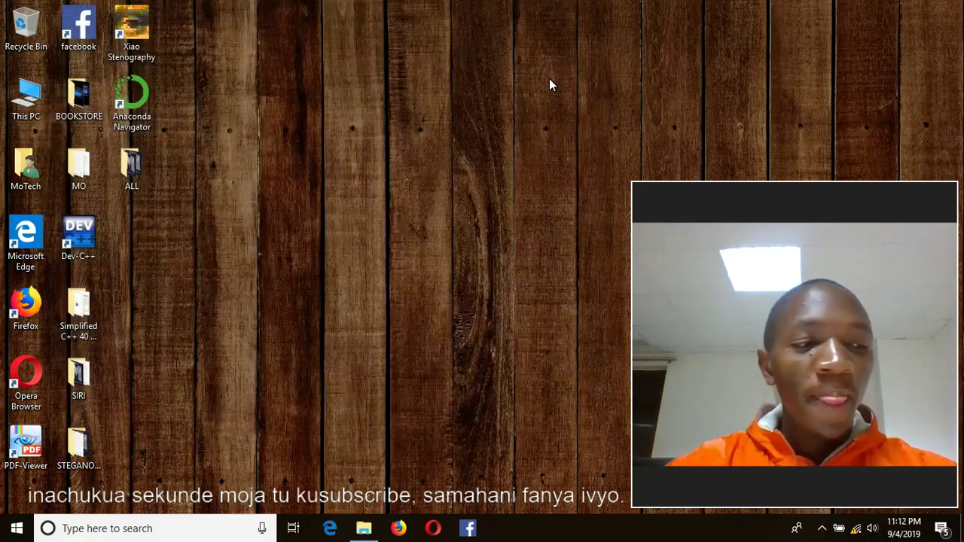